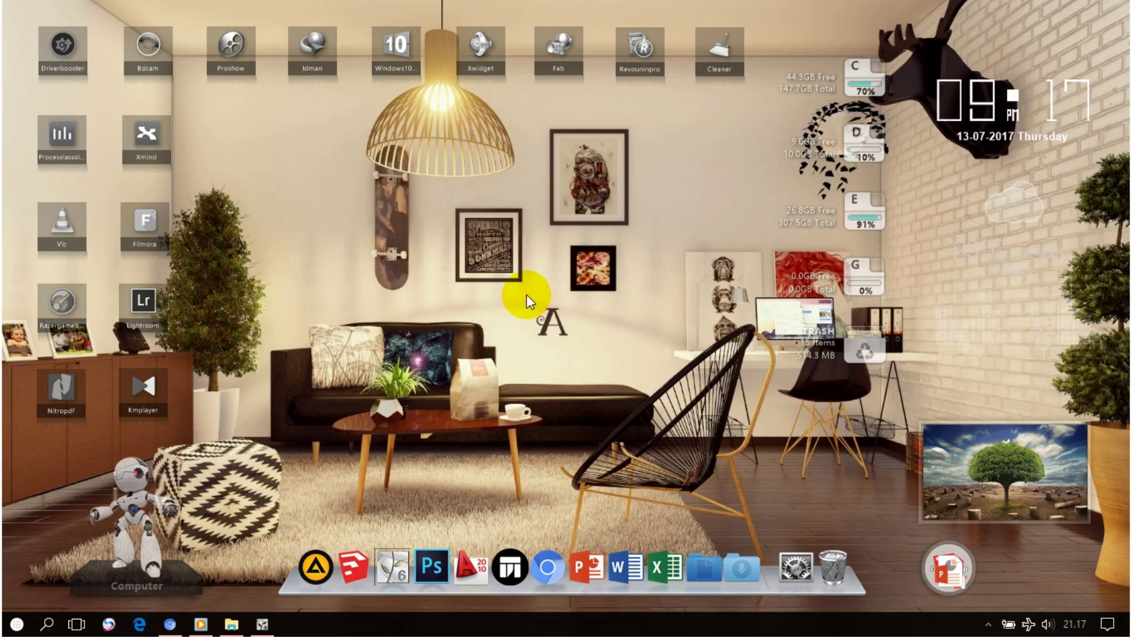
Restore the minimized Lumion Pro 6.0 window from the Windows taskbar
{"action": "left_click", "coordinate": [262, 624]}
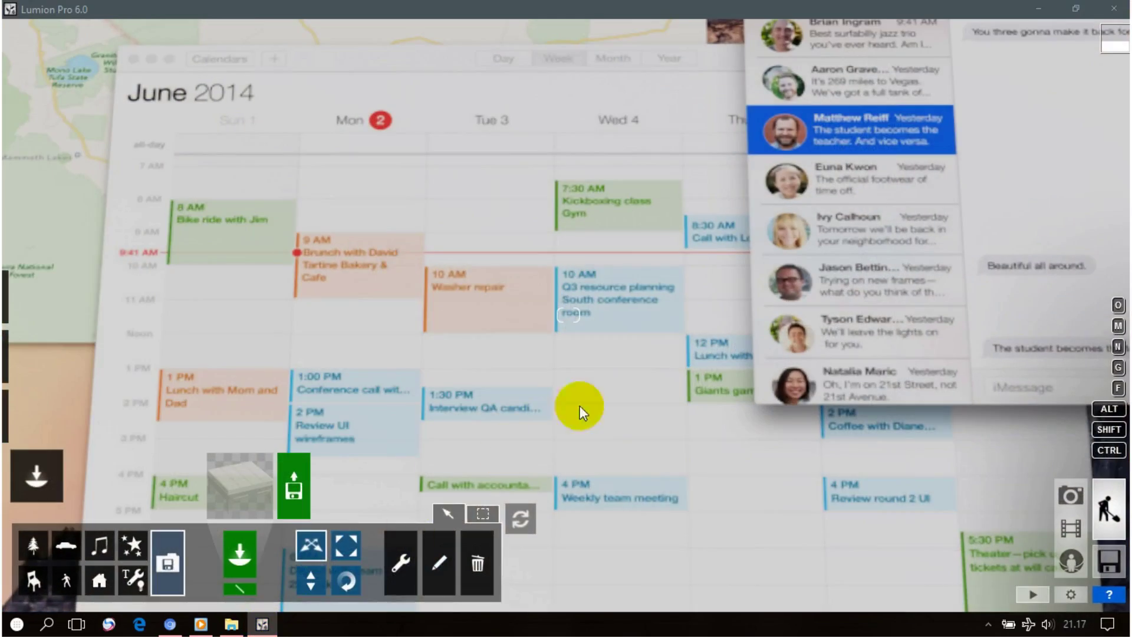
Move the camera to centre the sofa, coffee table and desk, then enter Photo mode
{"action": "scroll", "coordinate": [625, 360], "scroll_direction": "down", "scroll_amount": 3}
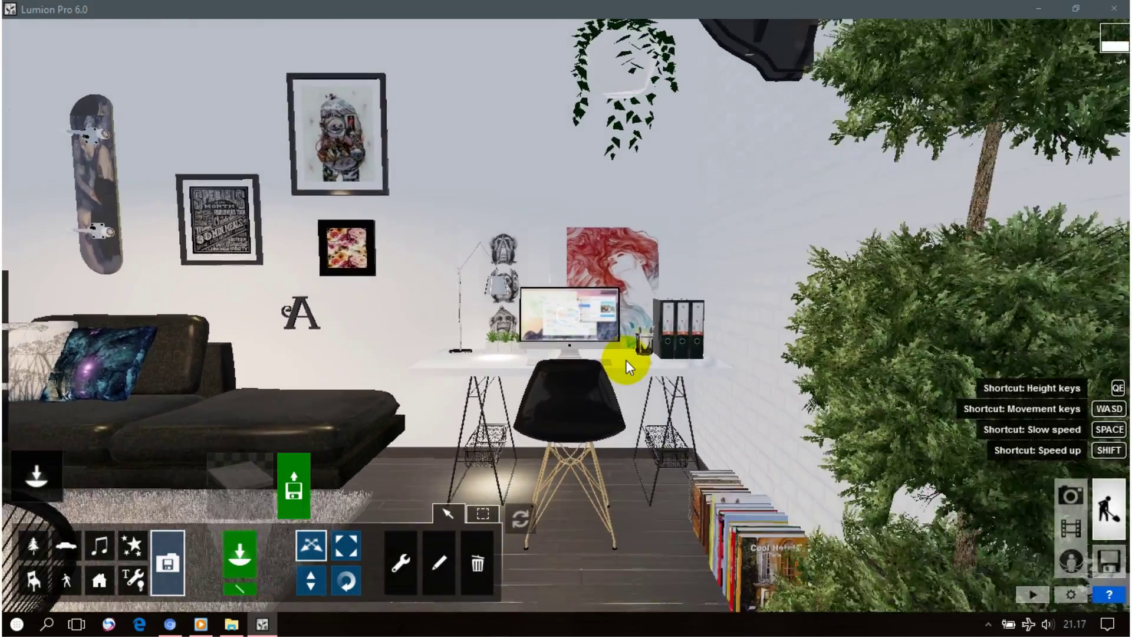
{"action": "key", "text": "a"}
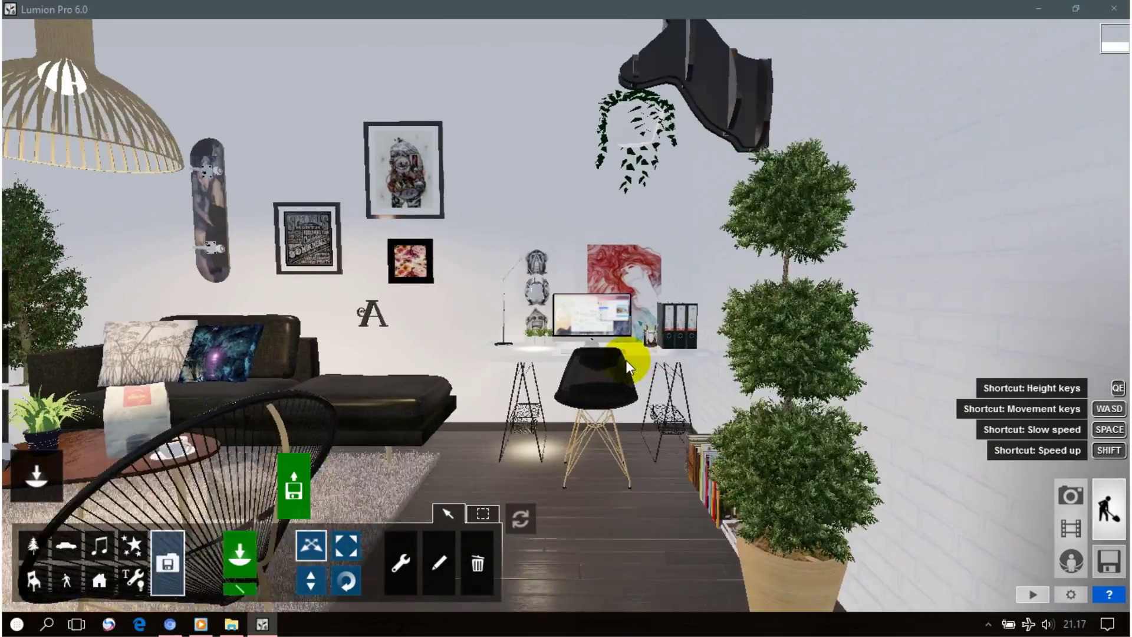
{"action": "key", "text": "a"}
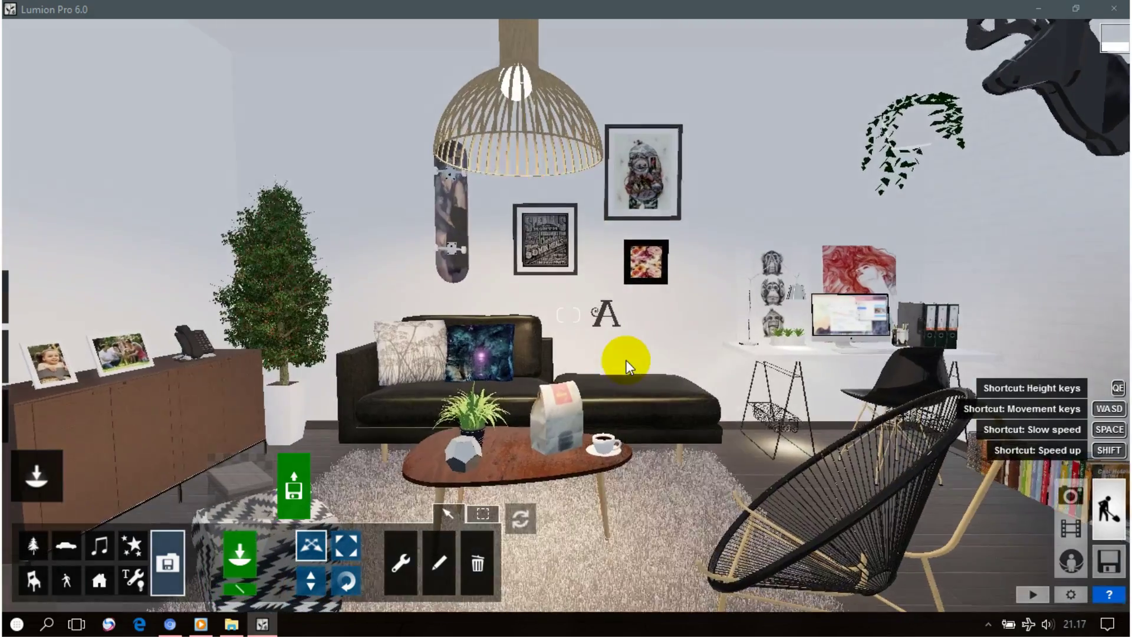
{"action": "key", "text": "d"}
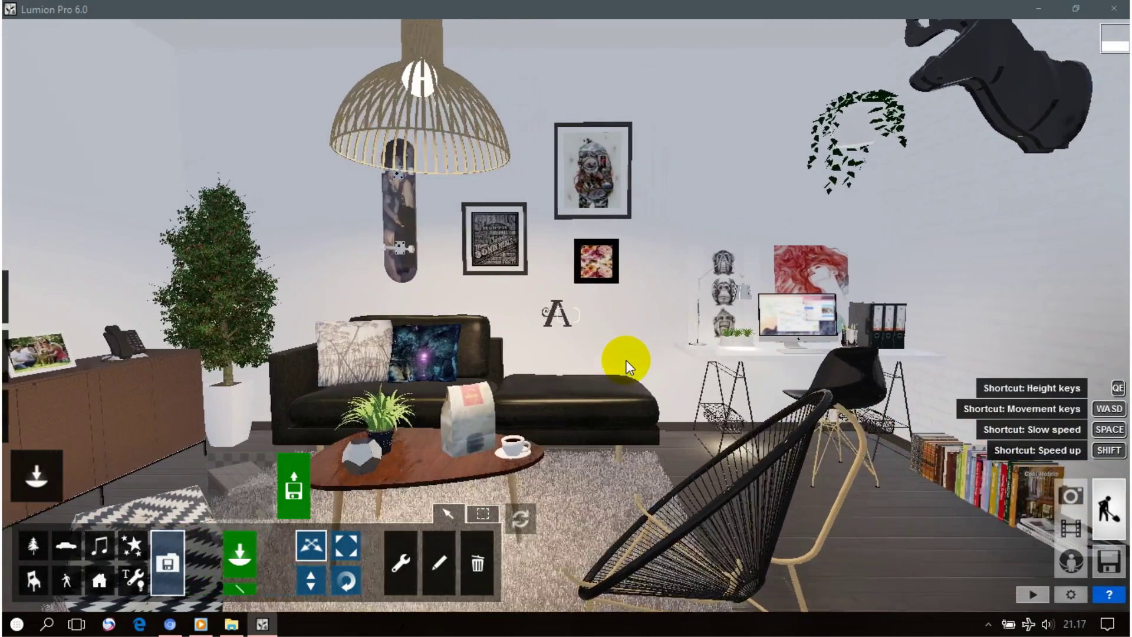
{"action": "key", "text": "e"}
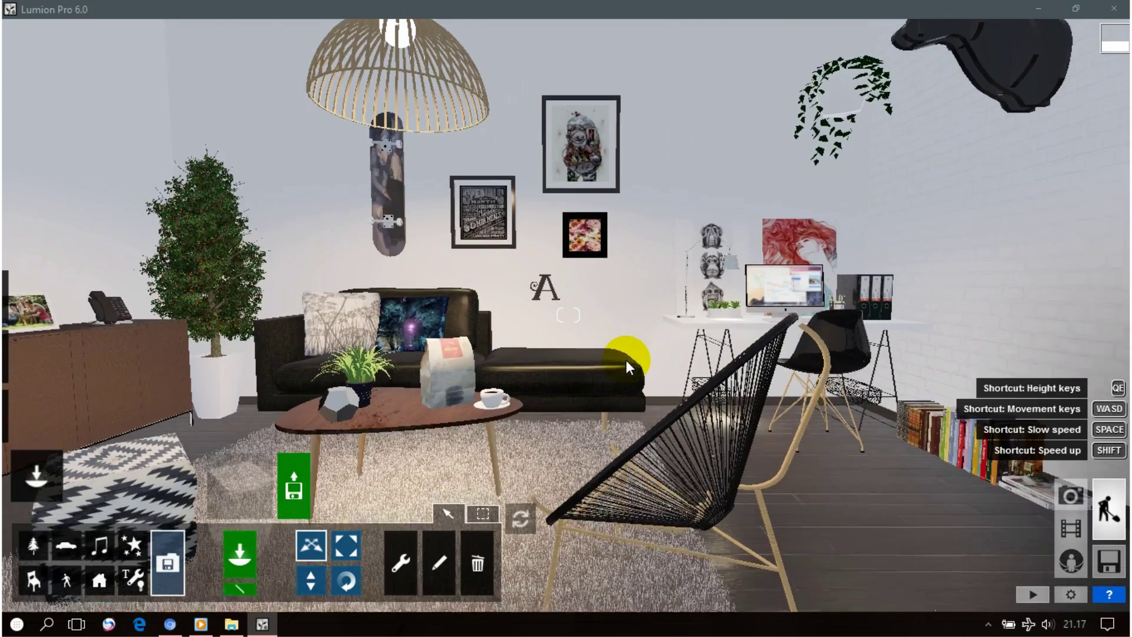
{"action": "key", "text": "q"}
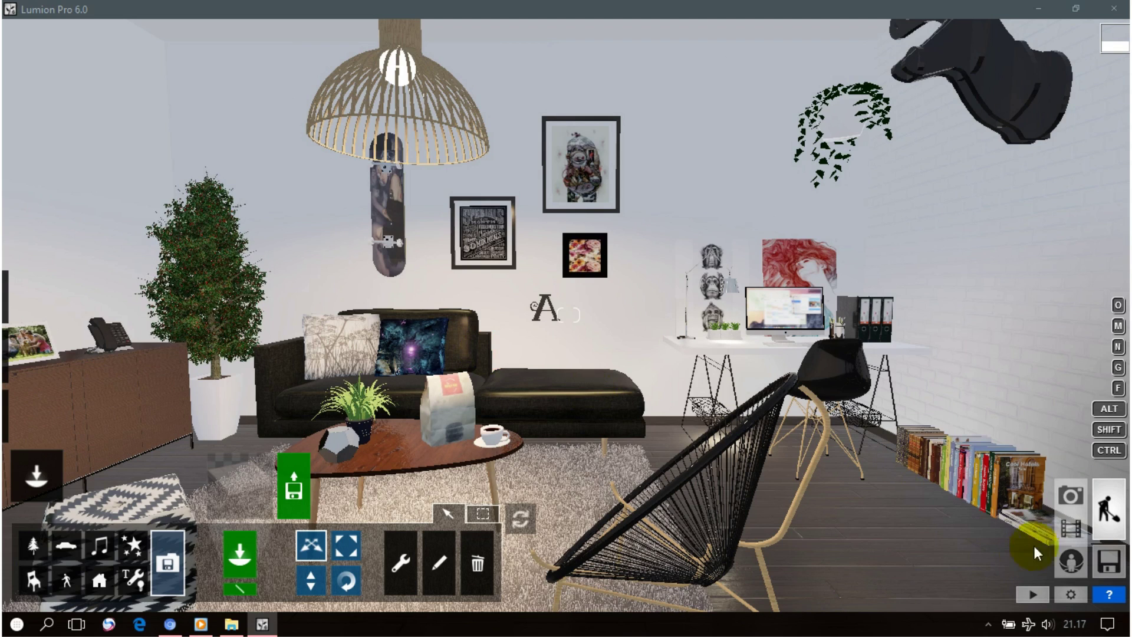
{"action": "left_click", "coordinate": [1072, 502]}
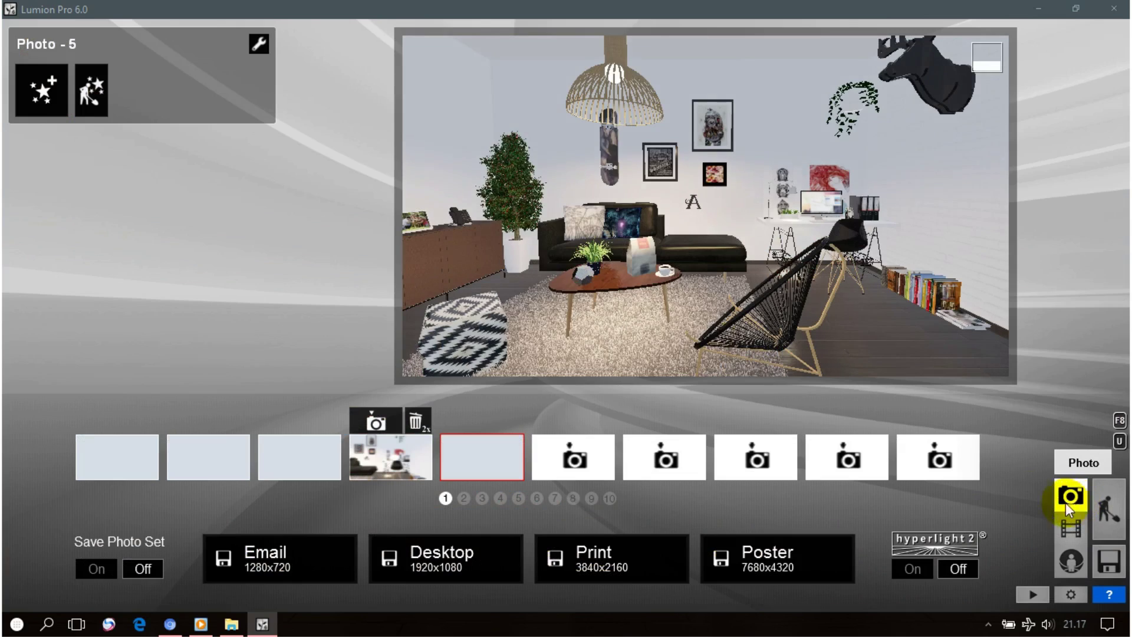
Recall photo slot 5 and add a Near Clip Plane camera effect
{"action": "left_click", "coordinate": [472, 453]}
{"action": "mouse_move", "coordinate": [647, 354]}
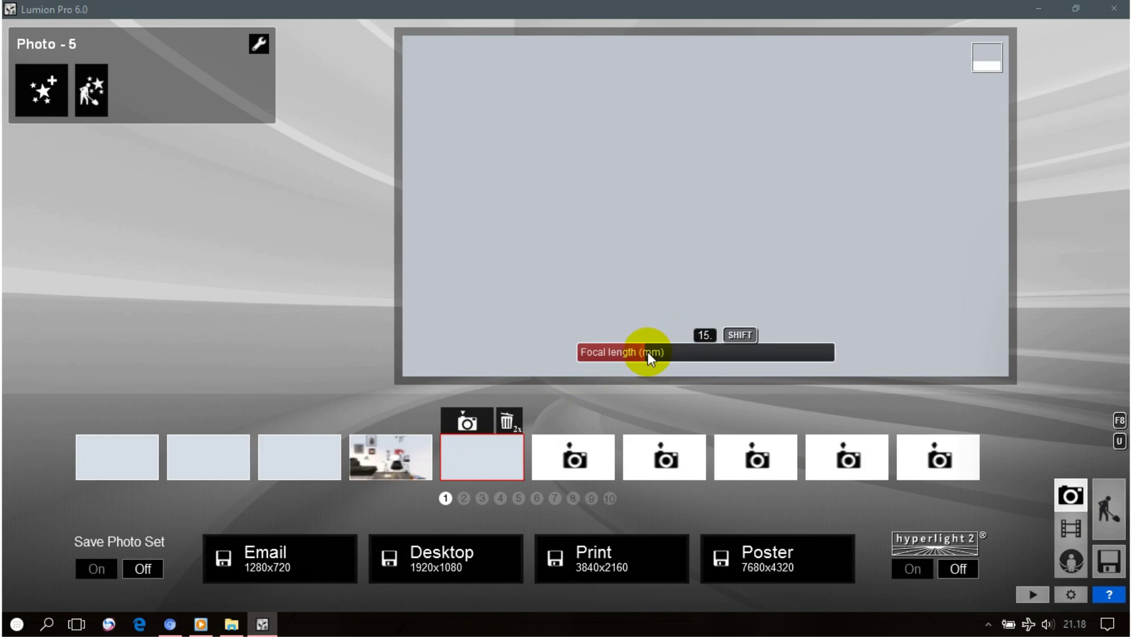
{"action": "left_click", "coordinate": [48, 105]}
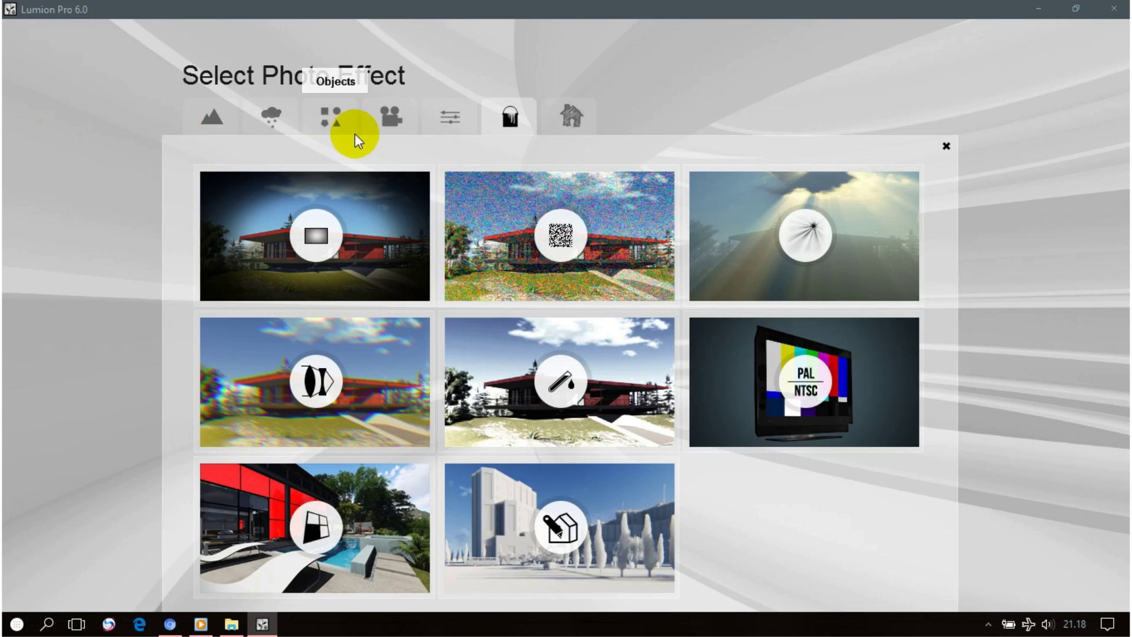
{"action": "left_click", "coordinate": [381, 122]}
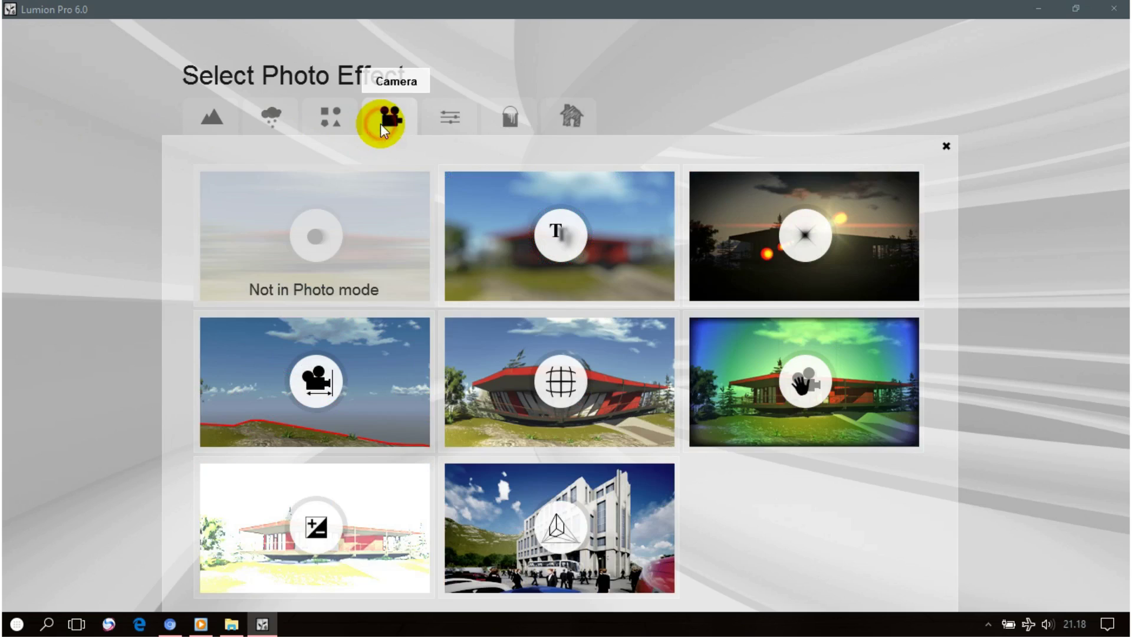
{"action": "left_click", "coordinate": [354, 377]}
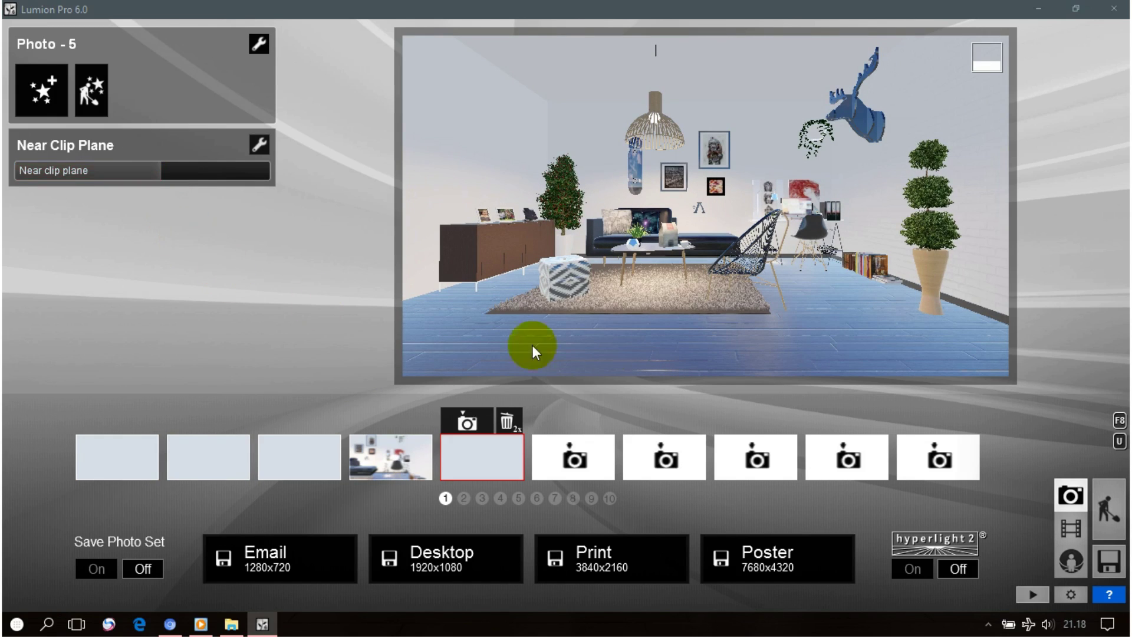
Set the focal length to 20 mm and store the camera view in slot 5
{"action": "left_click", "coordinate": [644, 352]}
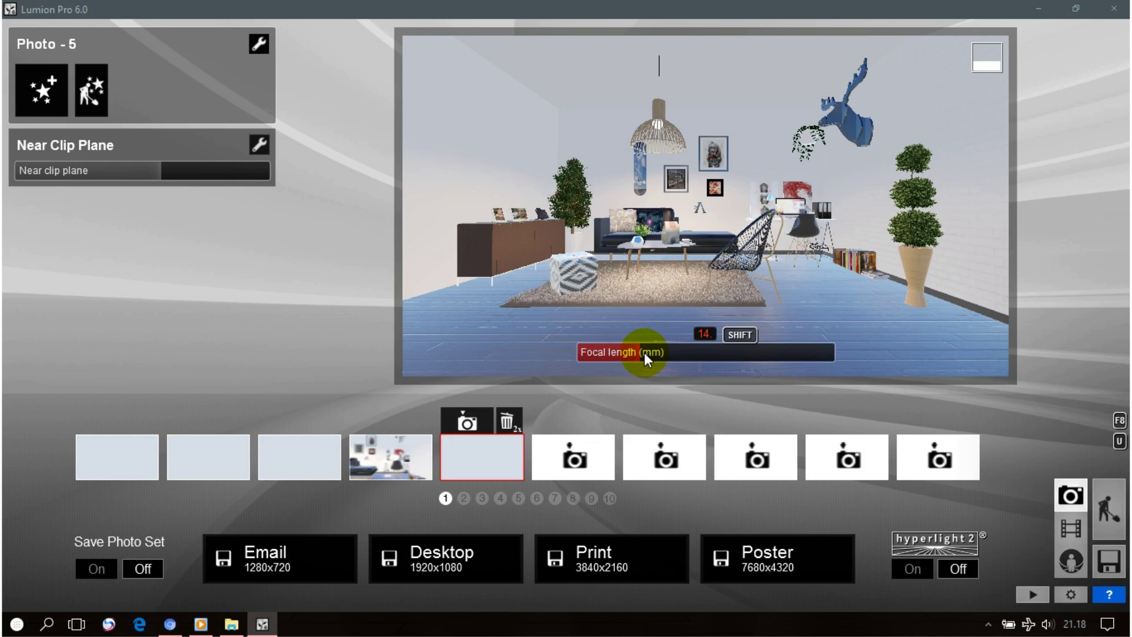
{"action": "left_click", "coordinate": [643, 352]}
{"action": "left_click", "coordinate": [644, 352]}
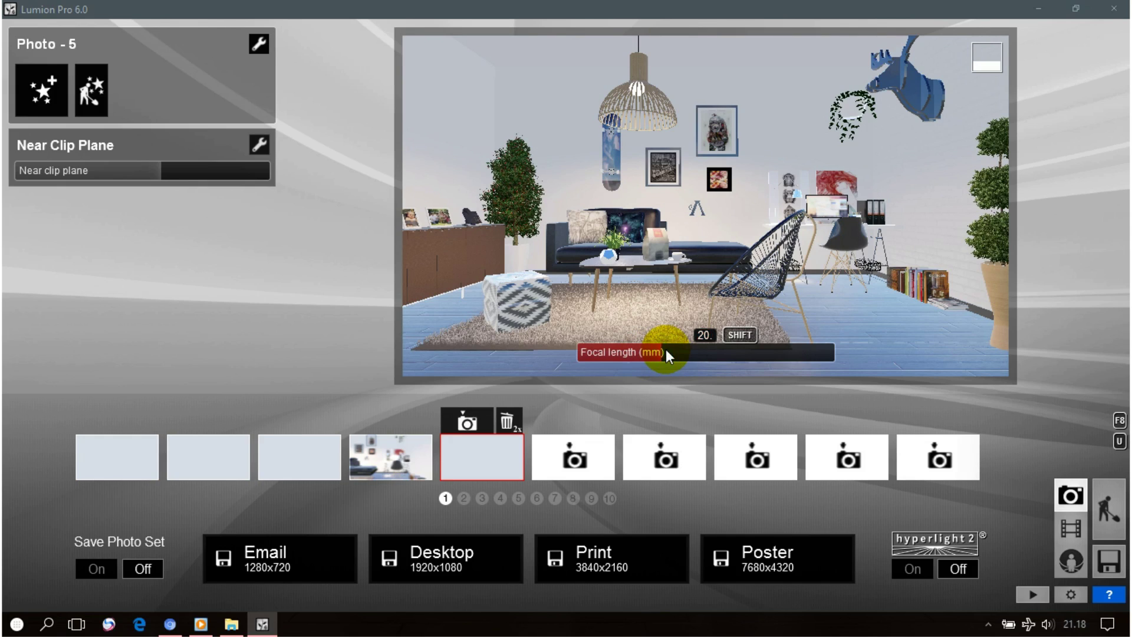
{"action": "left_click", "coordinate": [466, 420]}
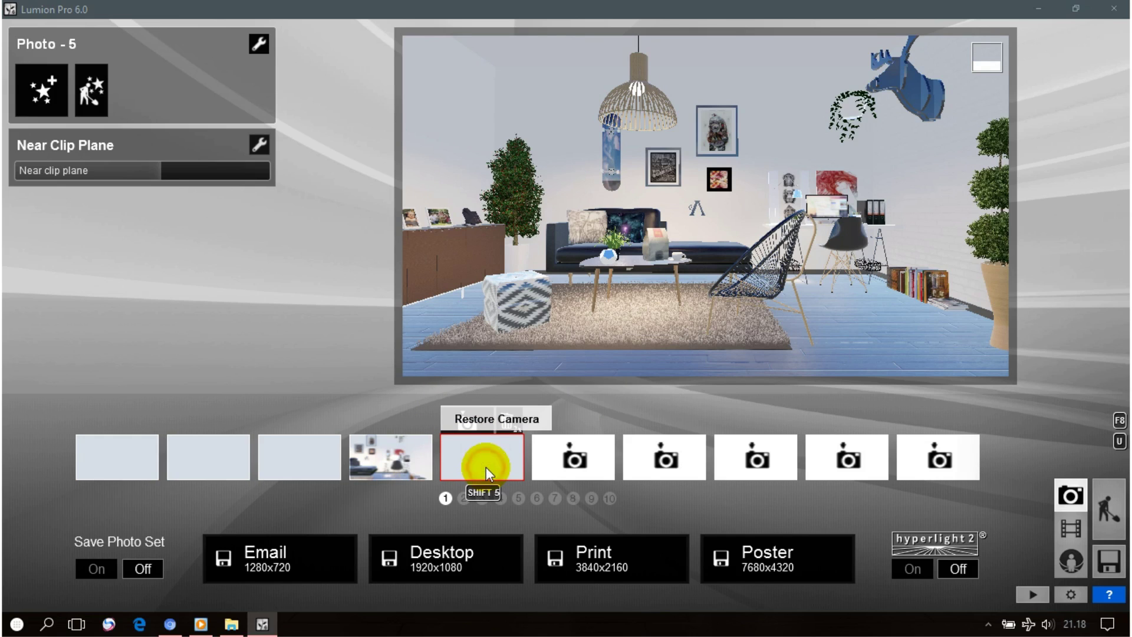
Add a 2-Point Perspective camera effect and switch it on
{"action": "left_click", "coordinate": [46, 96]}
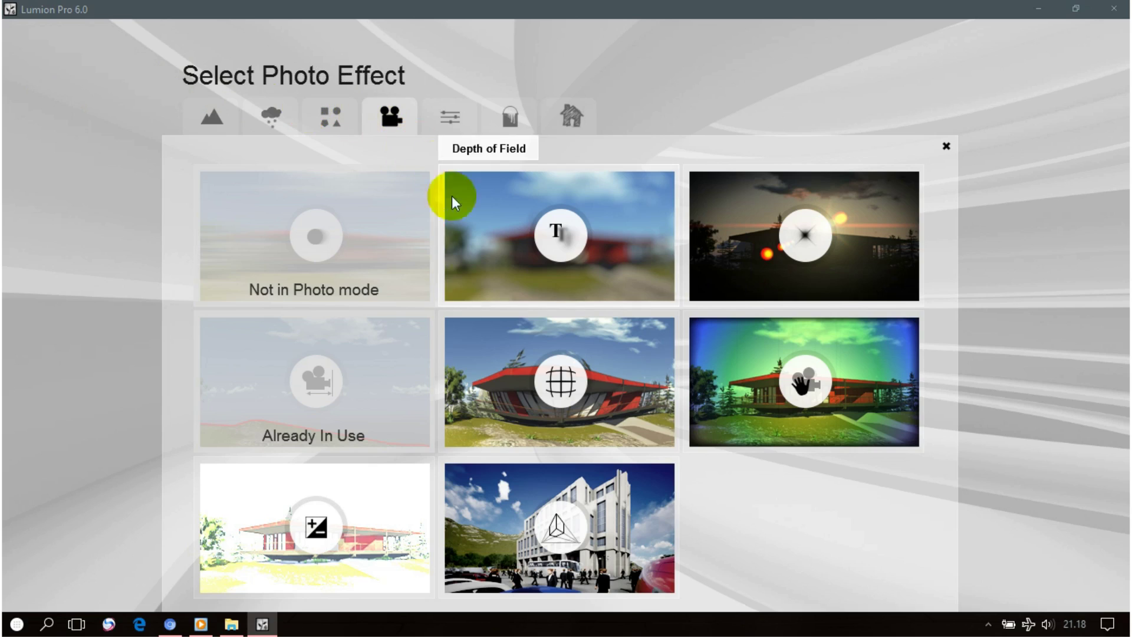
{"action": "left_click", "coordinate": [519, 504]}
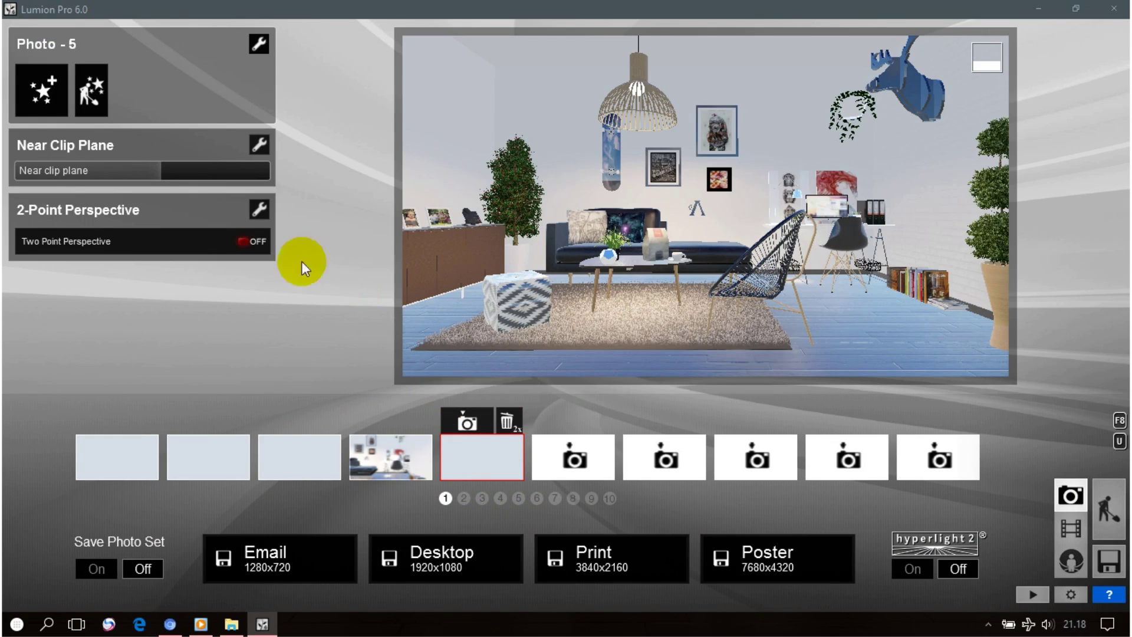
{"action": "left_click", "coordinate": [232, 250]}
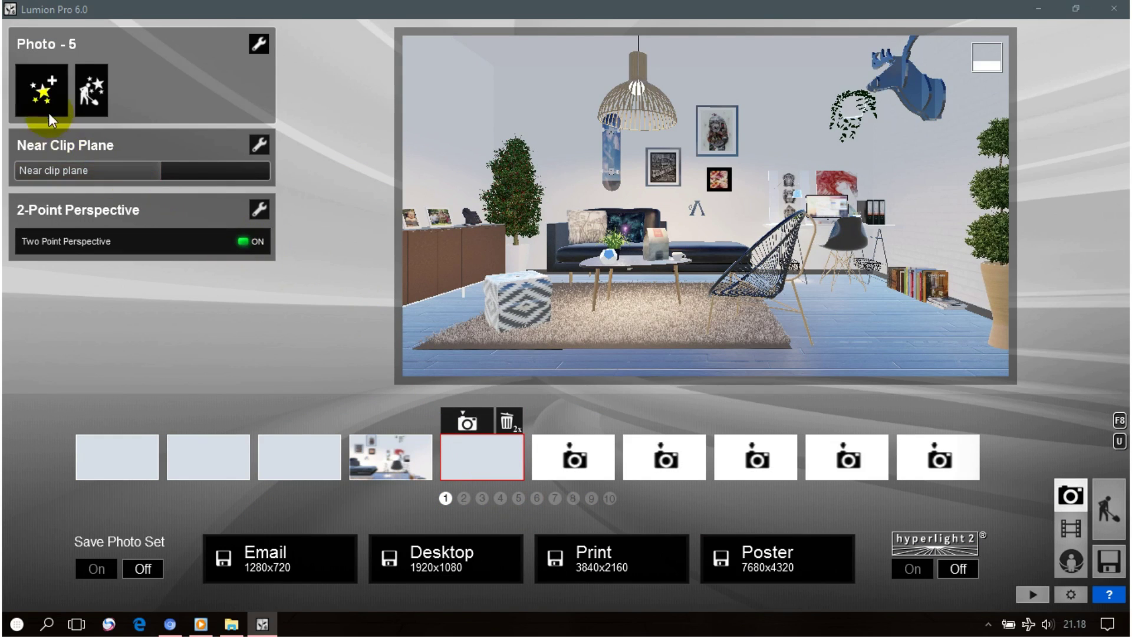
Add a Sun world effect with sun height 0.1 and start a 1920x1080 render
{"action": "left_click", "coordinate": [45, 95]}
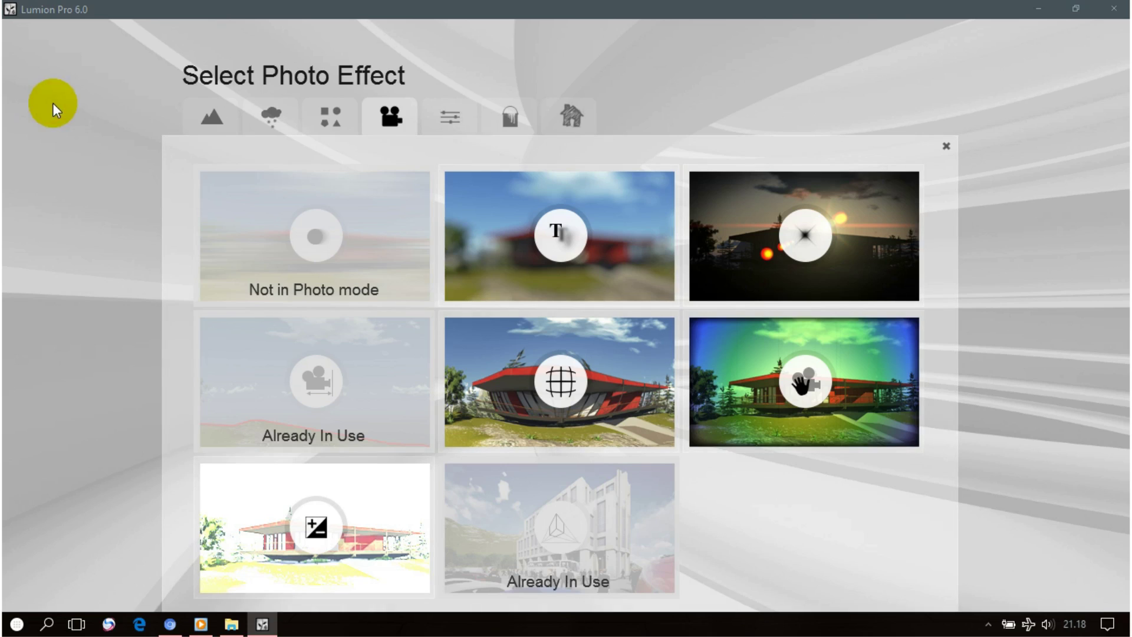
{"action": "left_click", "coordinate": [214, 122]}
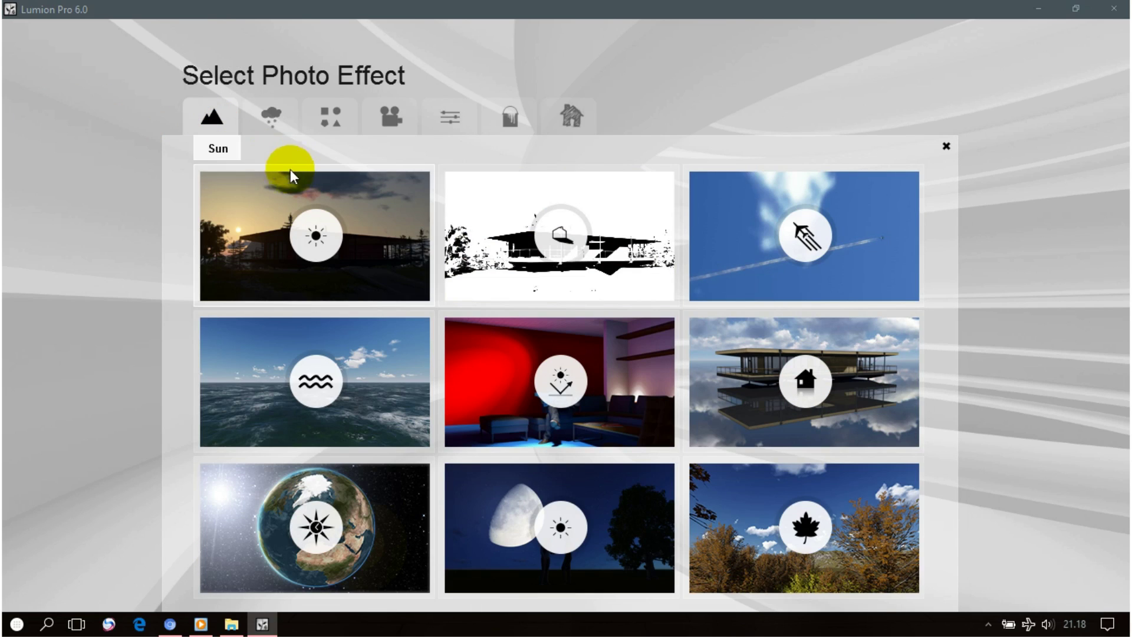
{"action": "left_click", "coordinate": [292, 194]}
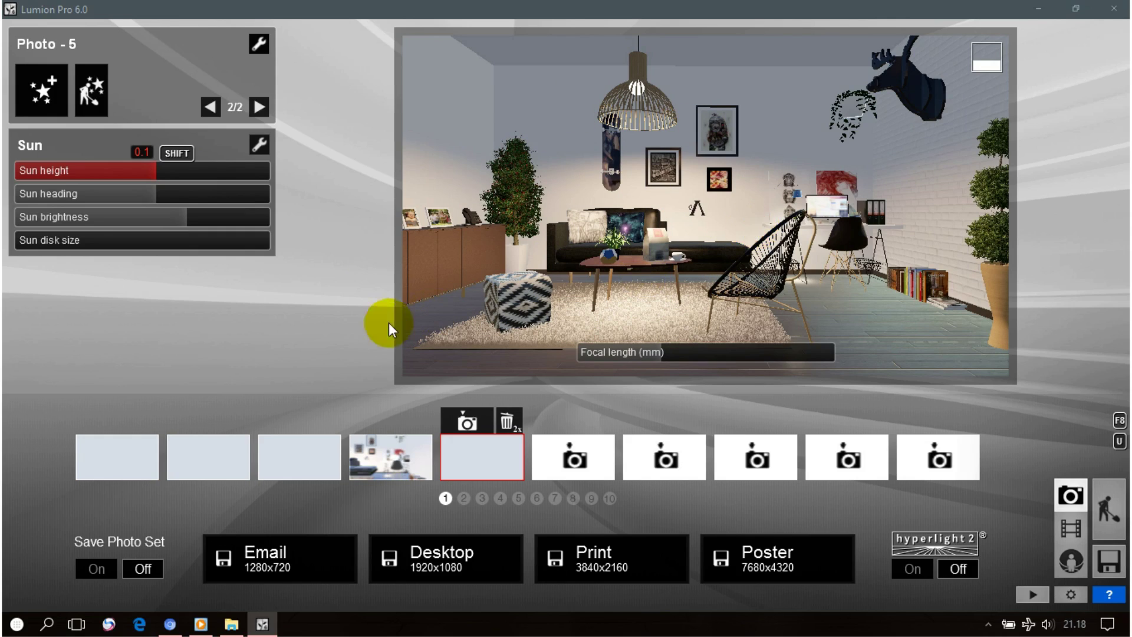
{"action": "left_click", "coordinate": [340, 325]}
{"action": "left_click", "coordinate": [448, 558]}
Save the render as JPG file '1', then open File Explorer to find it
{"action": "type", "text": "1"}
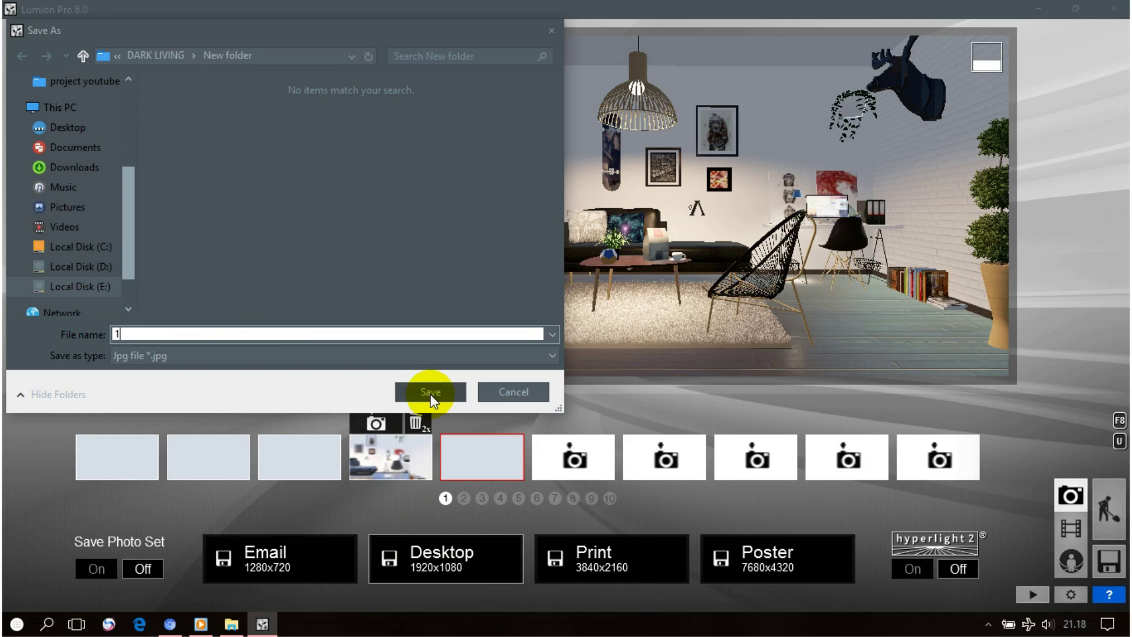
{"action": "left_click", "coordinate": [431, 394]}
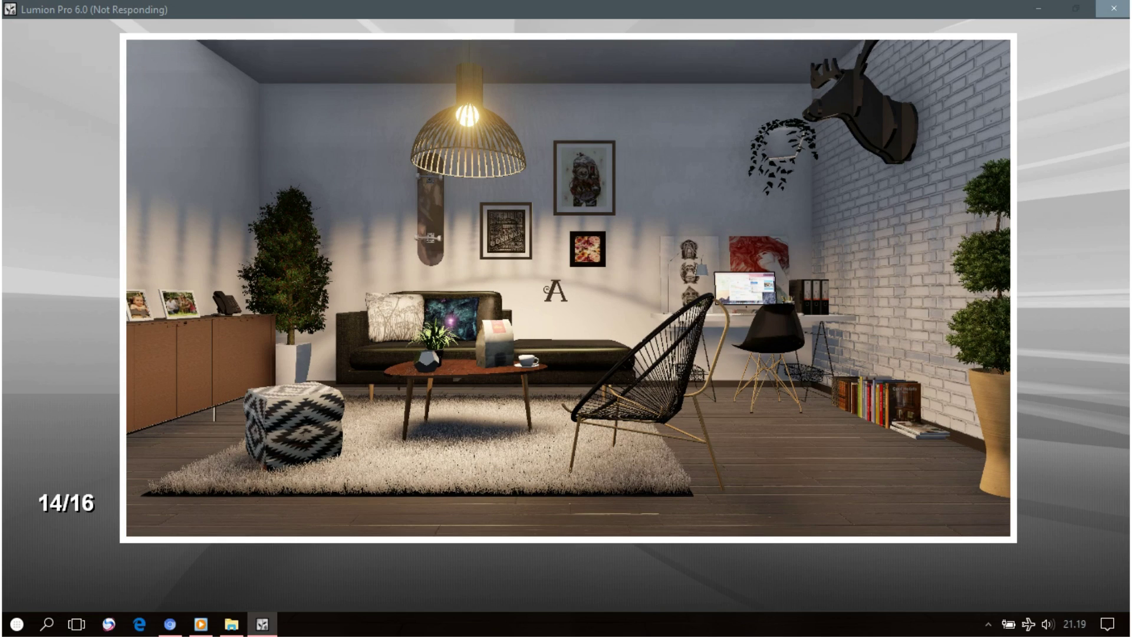
{"action": "key", "text": "Escape"}
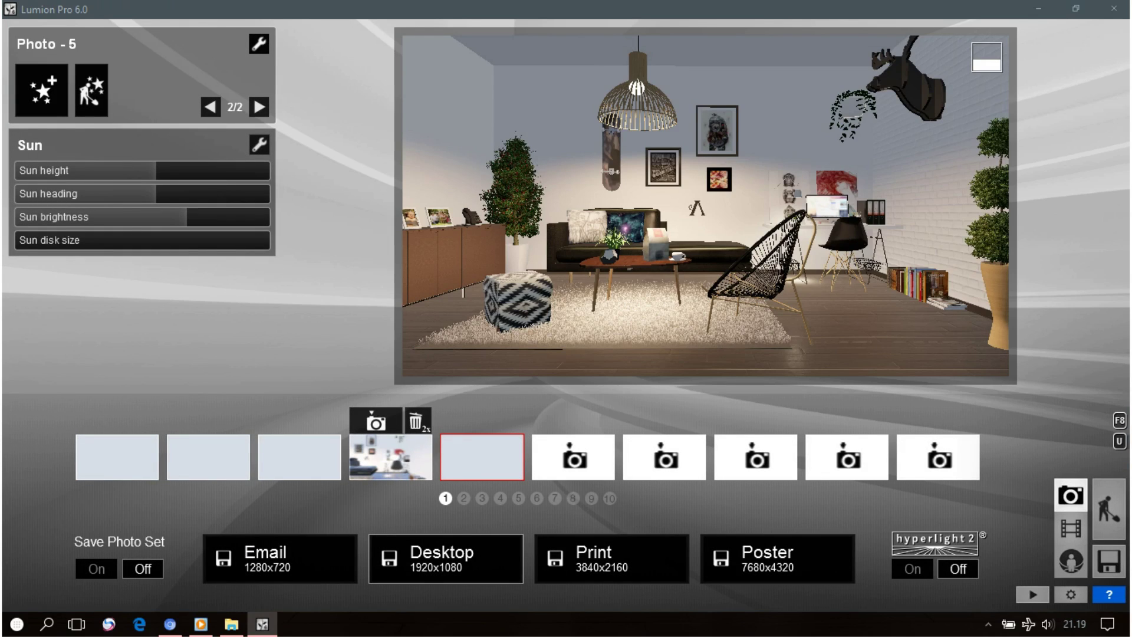
{"action": "left_click", "coordinate": [242, 624]}
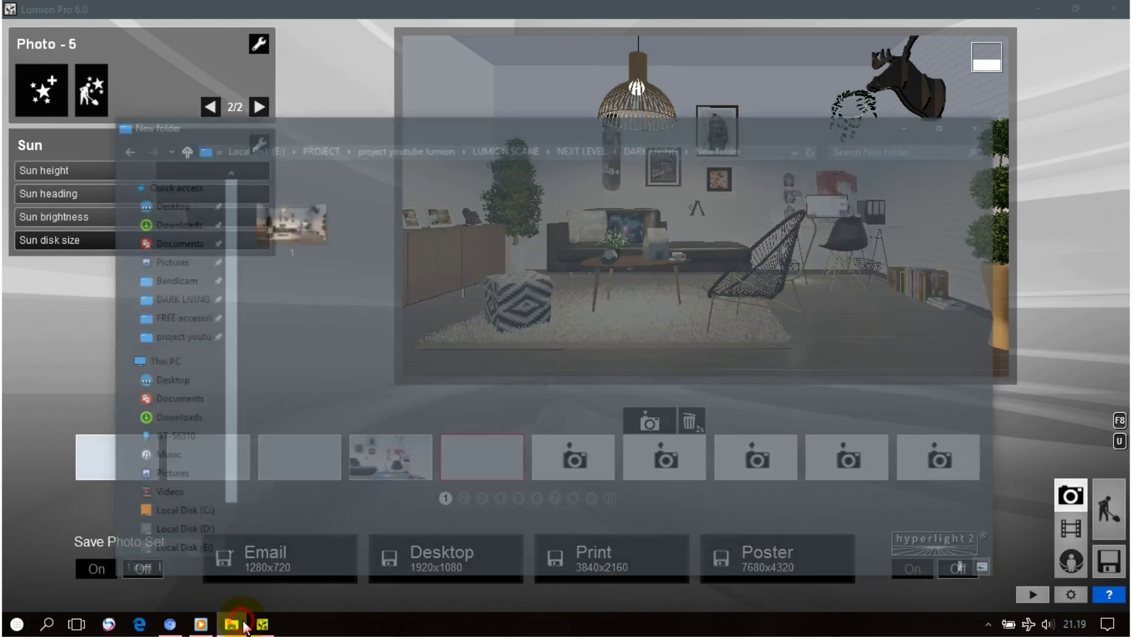
Open 1.jpg in Picasa Photo Viewer and zoom in and out on it
{"action": "double_click", "coordinate": [310, 200]}
{"action": "scroll", "coordinate": [629, 455], "scroll_direction": "up", "scroll_amount": 1}
{"action": "scroll", "coordinate": [677, 434], "scroll_direction": "up", "scroll_amount": 1}
{"action": "scroll", "coordinate": [506, 321], "scroll_direction": "up", "scroll_amount": 1}
{"action": "scroll", "coordinate": [392, 476], "scroll_direction": "down", "scroll_amount": 2}
{"action": "scroll", "coordinate": [405, 525], "scroll_direction": "down", "scroll_amount": 1}
{"action": "scroll", "coordinate": [681, 265], "scroll_direction": "up", "scroll_amount": 1}
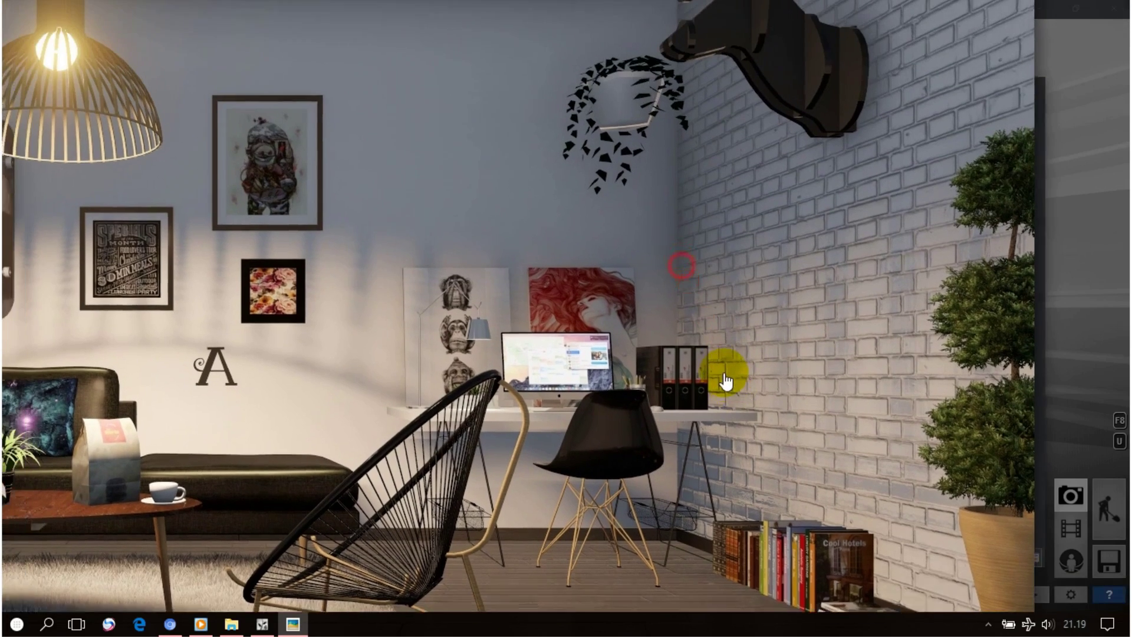
{"action": "scroll", "coordinate": [731, 413], "scroll_direction": "down", "scroll_amount": 1}
{"action": "scroll", "coordinate": [556, 361], "scroll_direction": "up", "scroll_amount": 1}
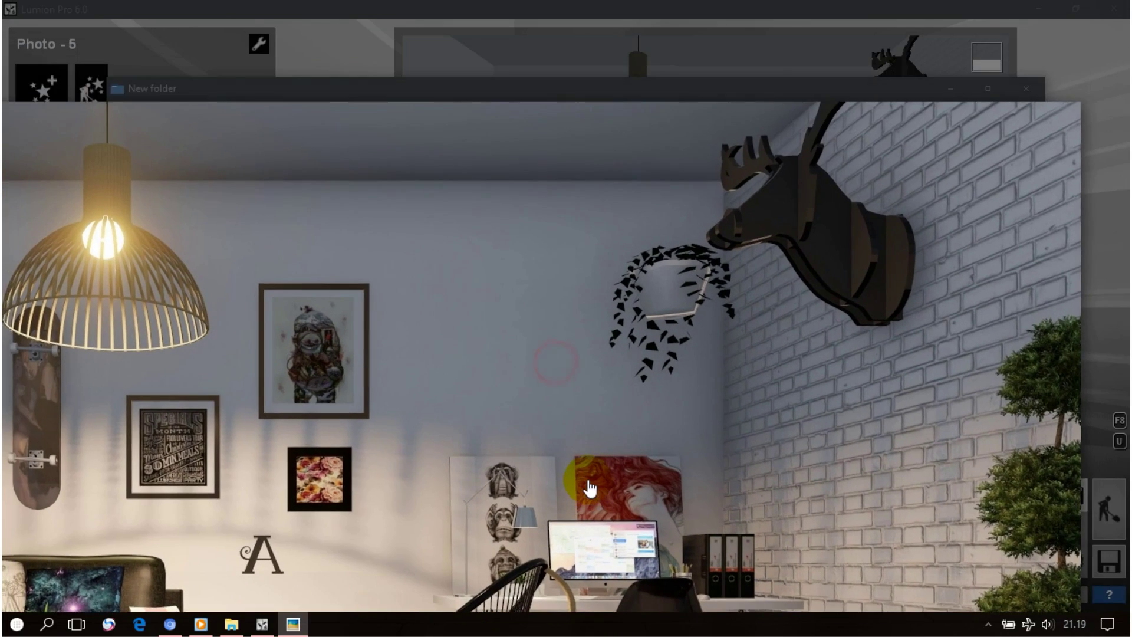
Pan across the zoomed render toward the lamp and sofa, zoom out, and close the viewer
{"action": "left_click_drag", "start_coordinate": [589, 488], "coordinate": [651, 447]}
{"action": "mouse_move", "coordinate": [321, 437]}
{"action": "left_mouse_down"}
{"action": "mouse_move", "coordinate": [614, 434]}
{"action": "mouse_move", "coordinate": [755, 420]}
{"action": "mouse_move", "coordinate": [736, 424]}
{"action": "mouse_move", "coordinate": [770, 197]}
{"action": "left_mouse_up"}
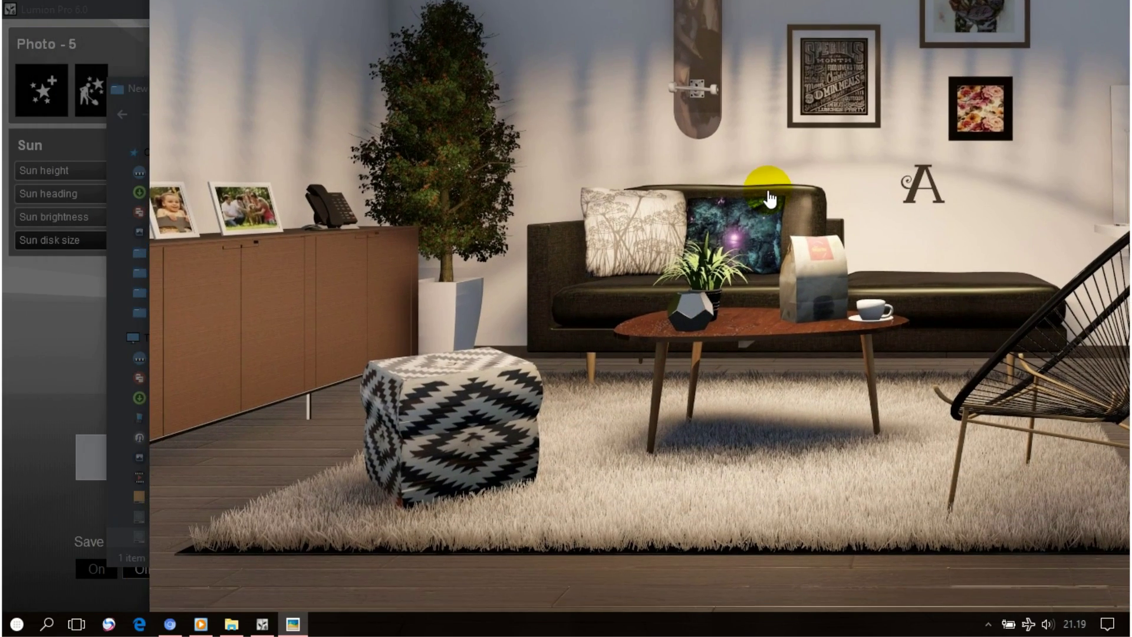
{"action": "left_click_drag", "start_coordinate": [770, 383], "coordinate": [578, 417]}
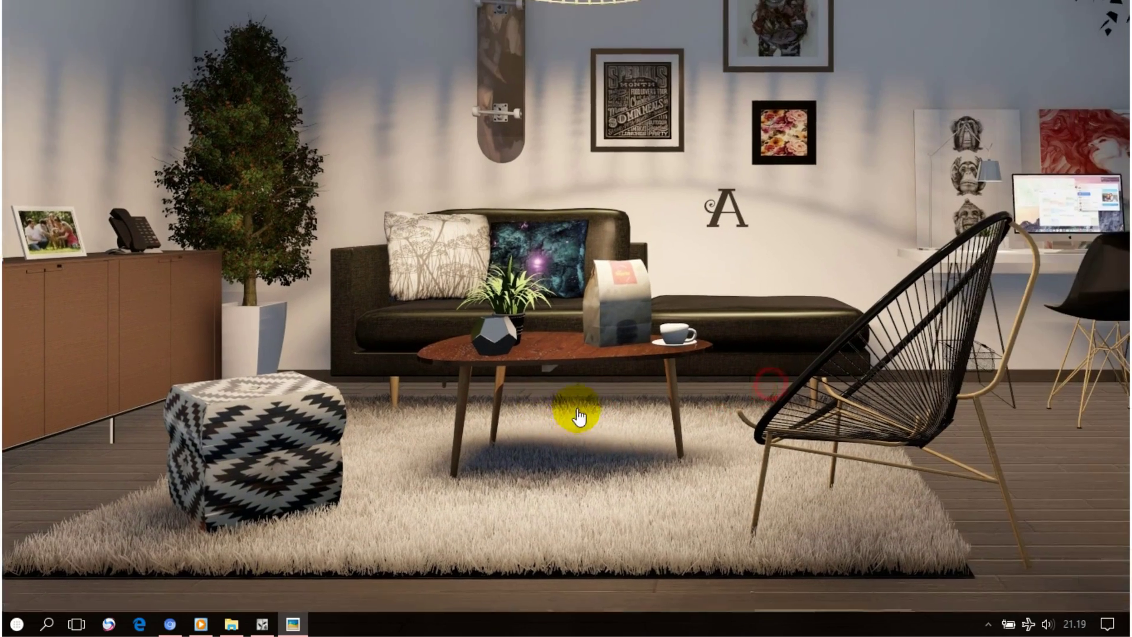
{"action": "scroll", "coordinate": [485, 409], "scroll_direction": "down", "scroll_amount": 1}
{"action": "scroll", "coordinate": [652, 324], "scroll_direction": "down", "scroll_amount": 3}
{"action": "scroll", "coordinate": [614, 324], "scroll_direction": "down", "scroll_amount": 1}
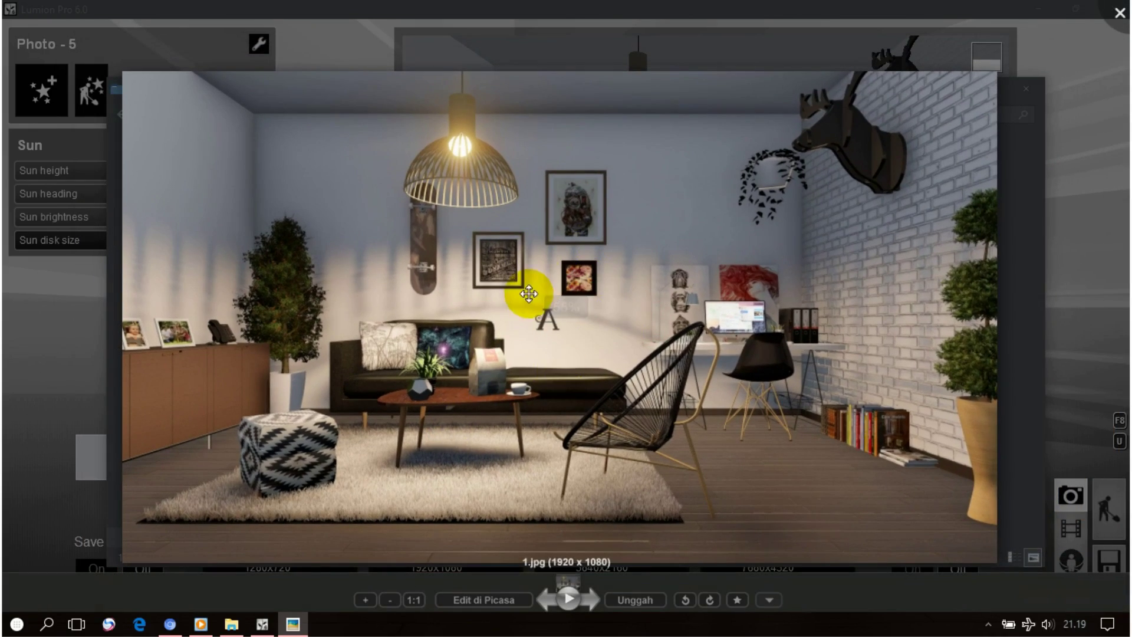
{"action": "key", "text": "Escape"}
{"action": "left_click", "coordinate": [956, 91]}
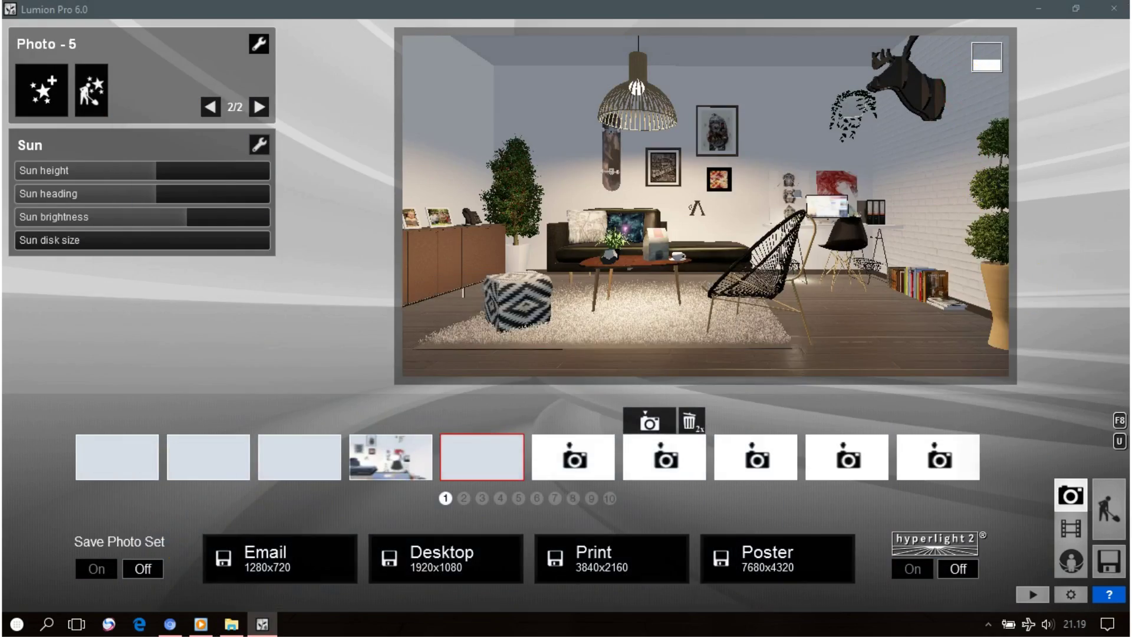
Return to Lumion and add a Reflection effect to photo 5, opening its settings
{"action": "key", "text": "super+d"}
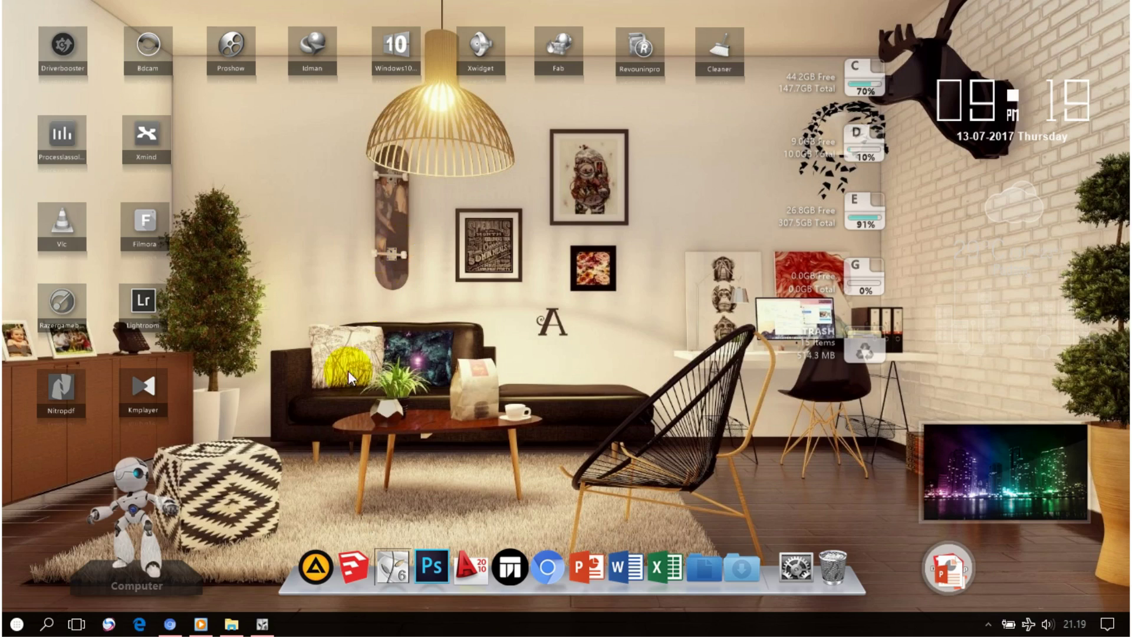
{"action": "left_click", "coordinate": [264, 625]}
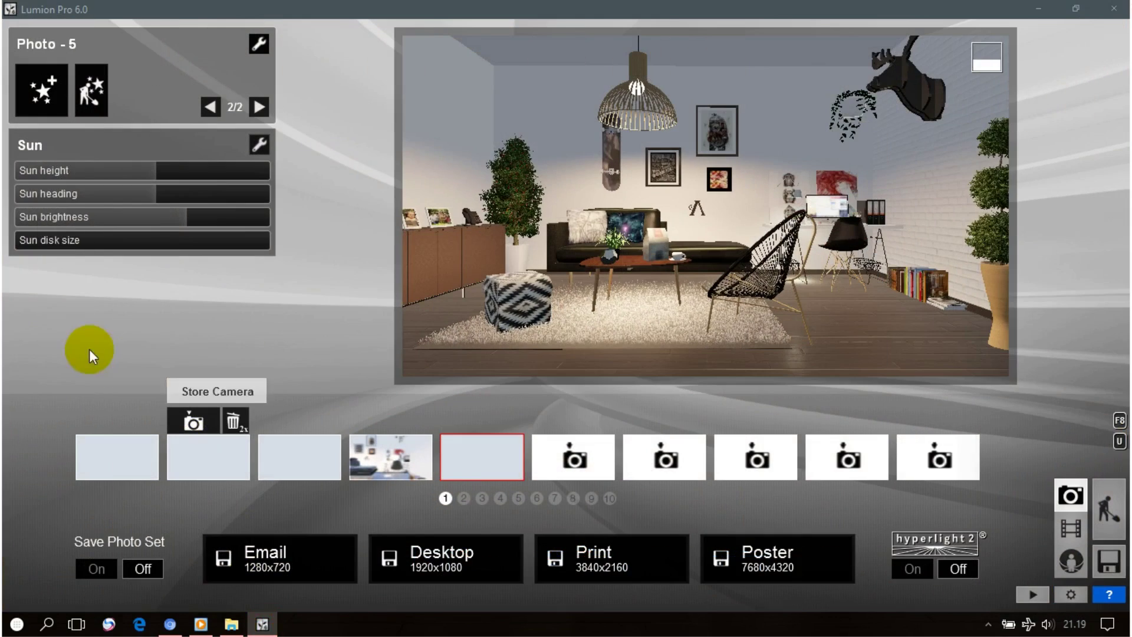
{"action": "left_click", "coordinate": [46, 118]}
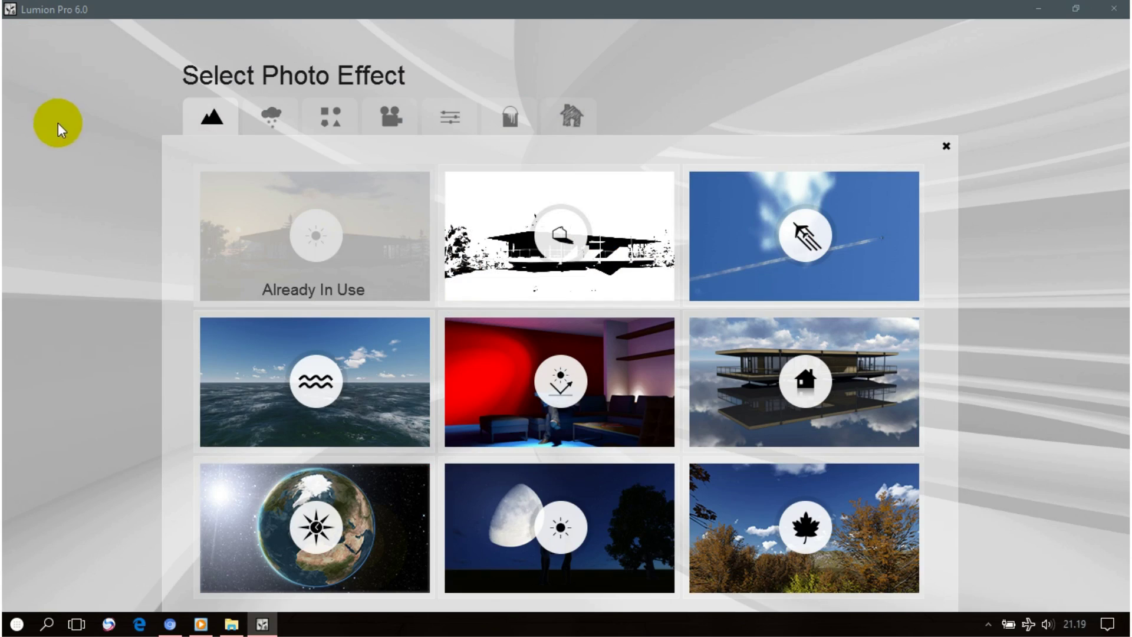
{"action": "left_click", "coordinate": [745, 358]}
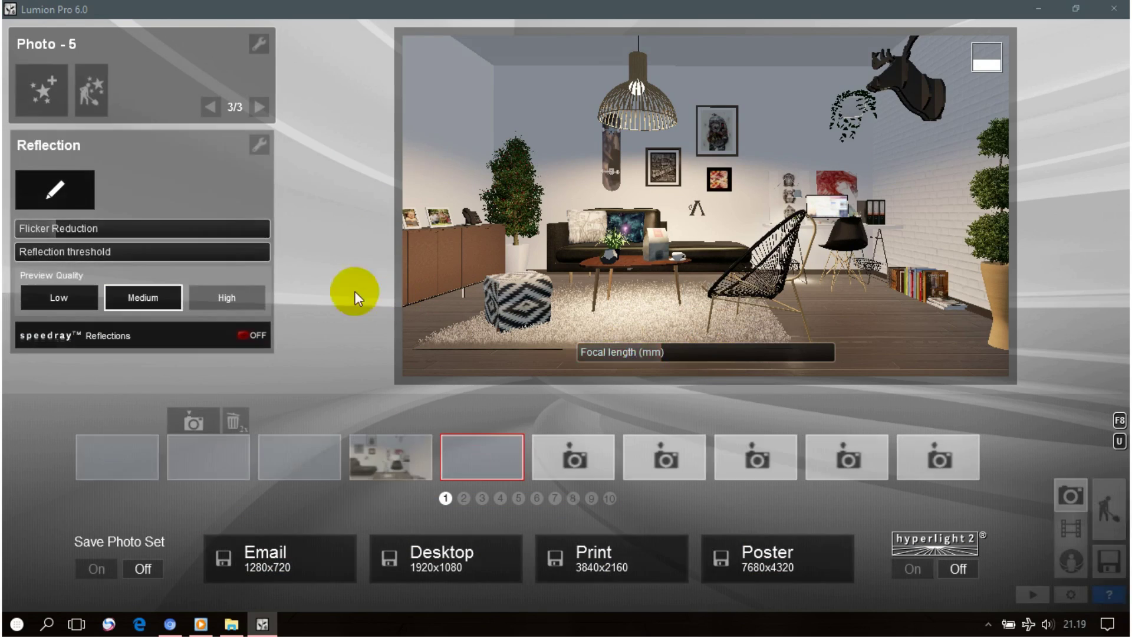
{"action": "left_click", "coordinate": [47, 184]}
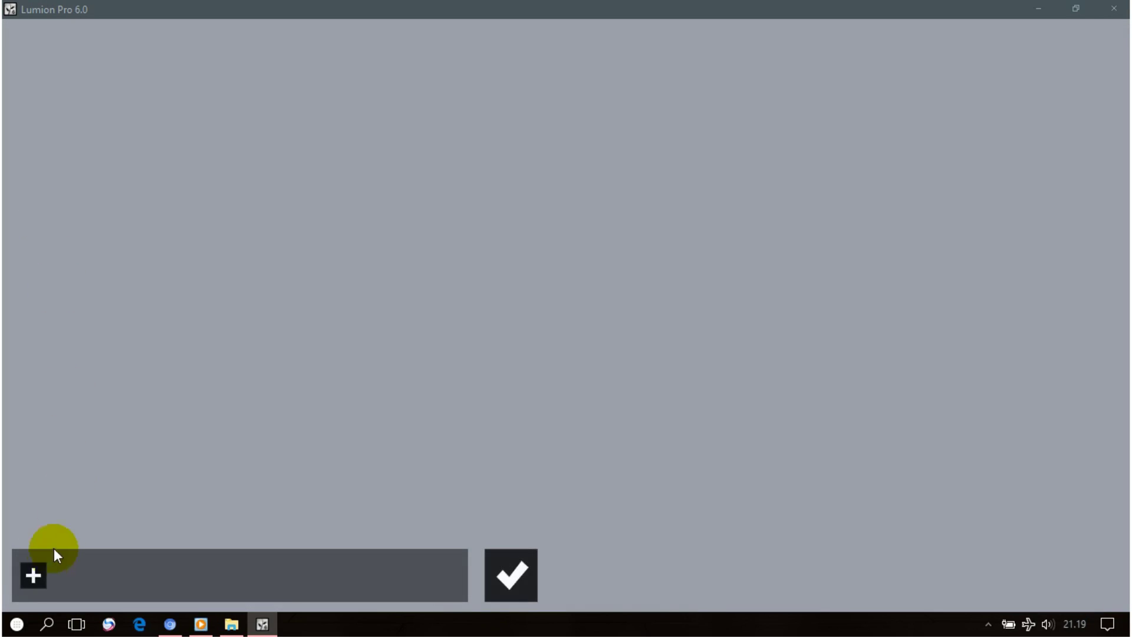
Make the floor a reflection plane, restore camera 5 and turn on SpeedRay reflections
{"action": "left_click", "coordinate": [33, 572]}
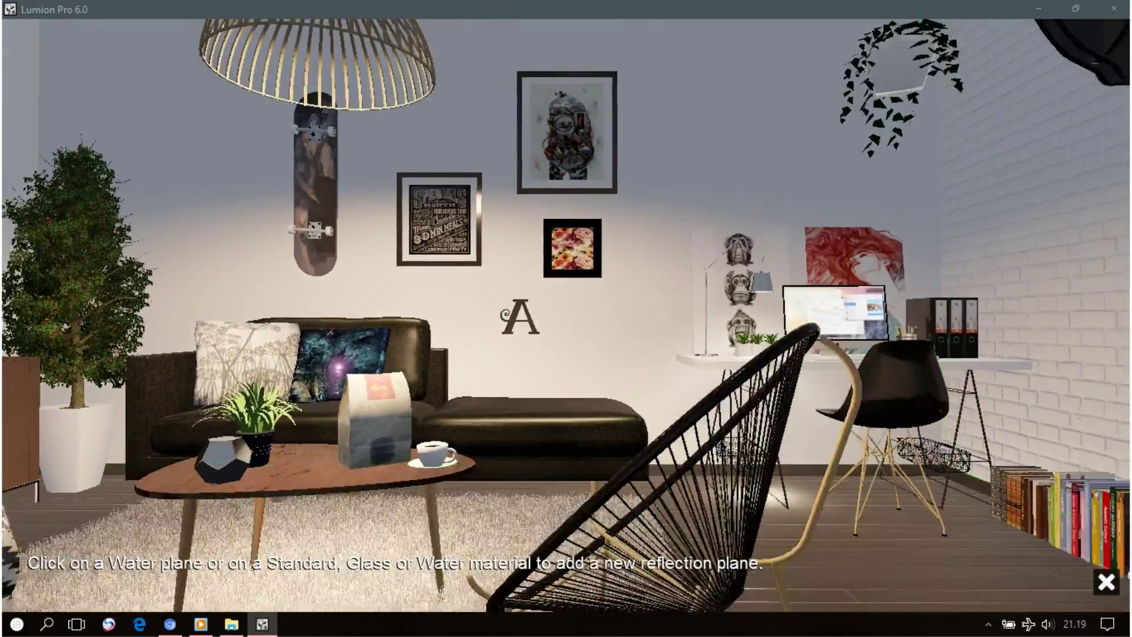
{"action": "left_click", "coordinate": [766, 493]}
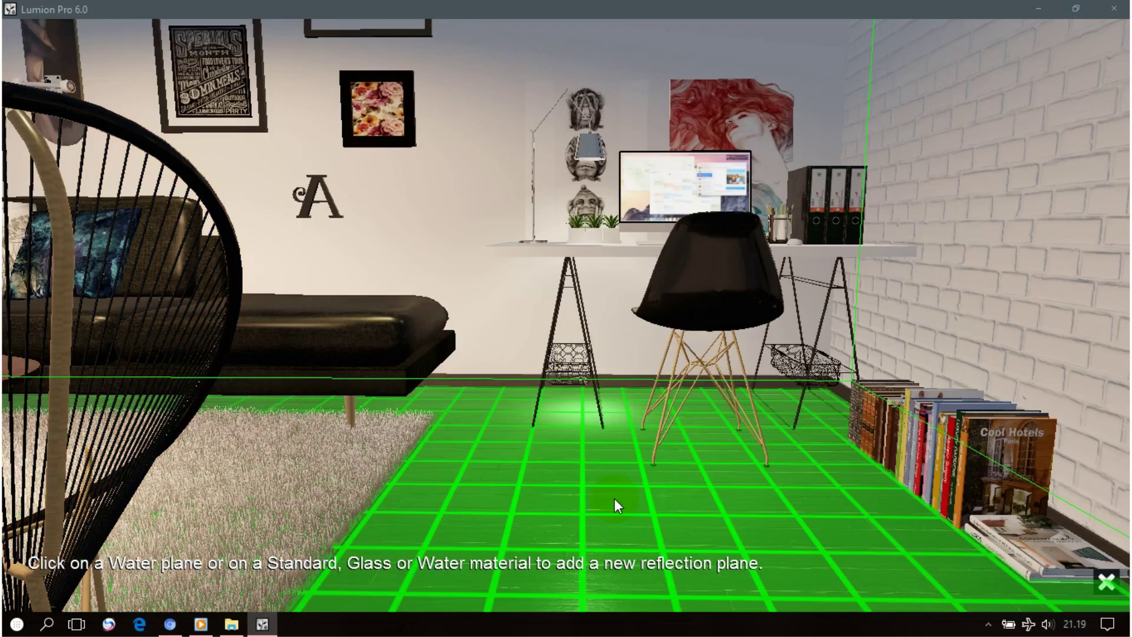
{"action": "left_click", "coordinate": [614, 498]}
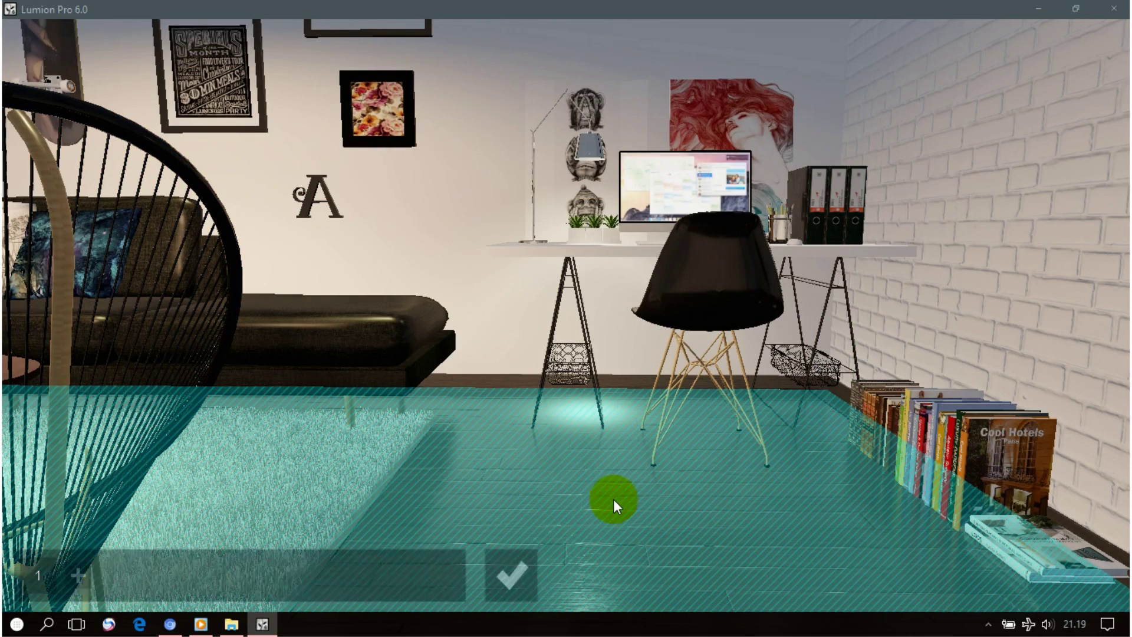
{"action": "left_click", "coordinate": [524, 571]}
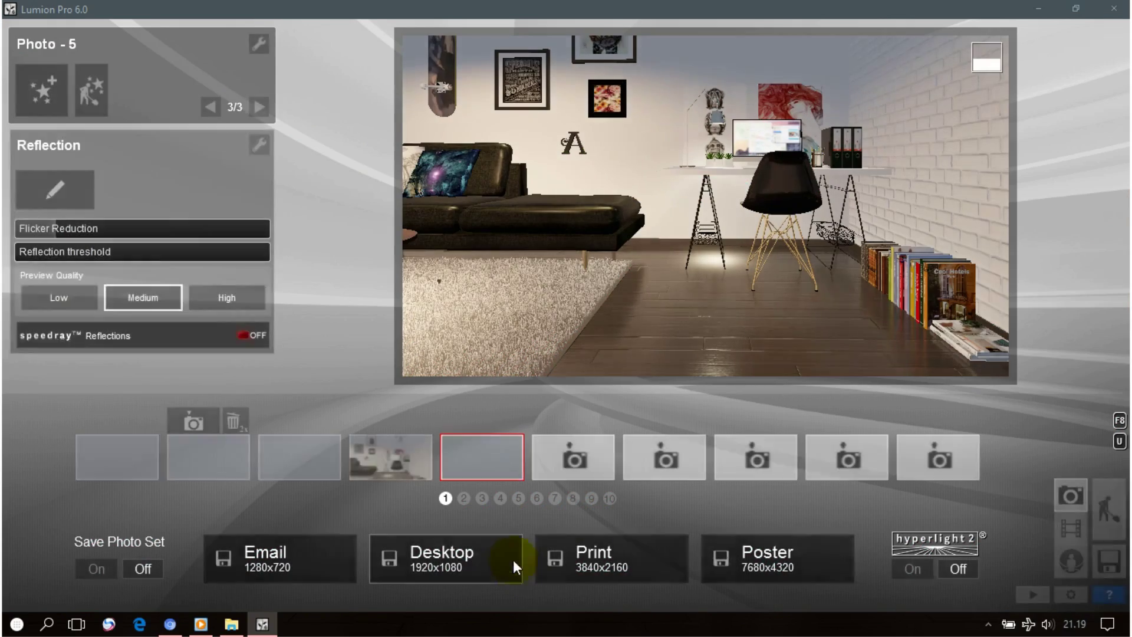
{"action": "left_click", "coordinate": [484, 470]}
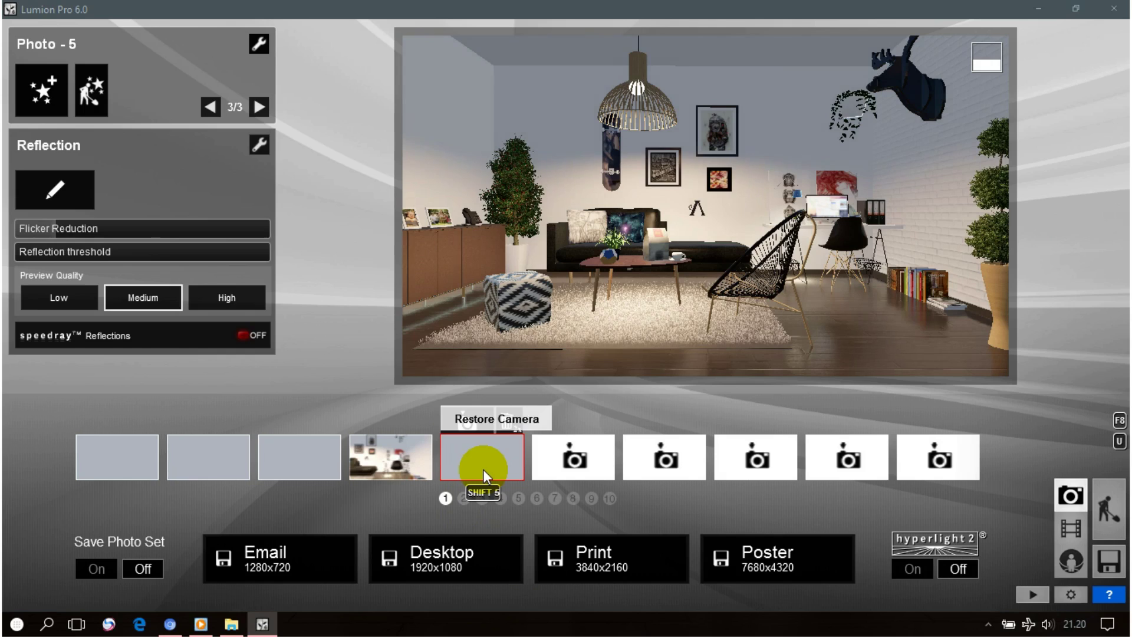
{"action": "left_click", "coordinate": [203, 333]}
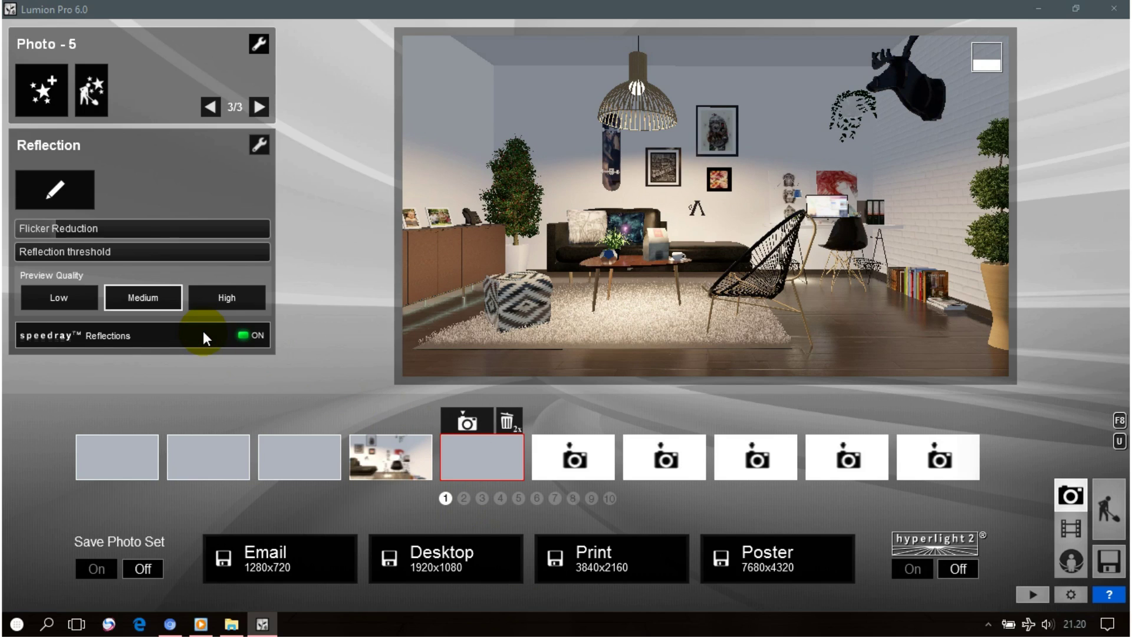
{"action": "left_click", "coordinate": [50, 95]}
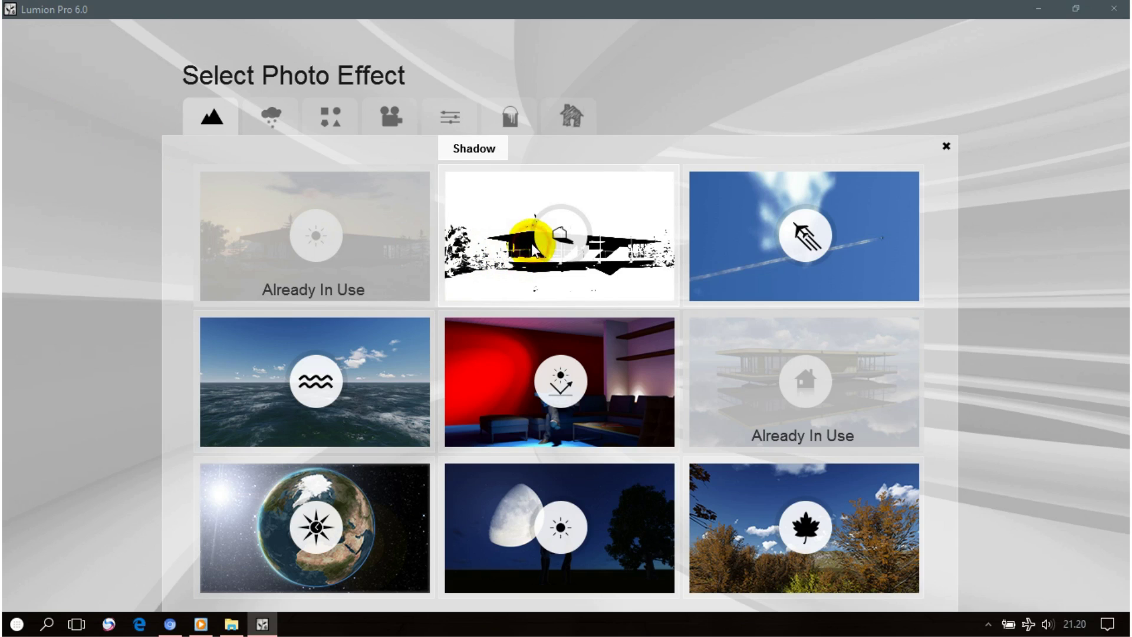
Add a Shadow effect with Coloring 0.2 and Brightness 0.6
{"action": "left_click", "coordinate": [534, 248]}
{"action": "left_click_drag", "start_coordinate": [147, 194], "coordinate": [93, 190]}
{"action": "left_click_drag", "start_coordinate": [93, 190], "coordinate": [102, 190]}
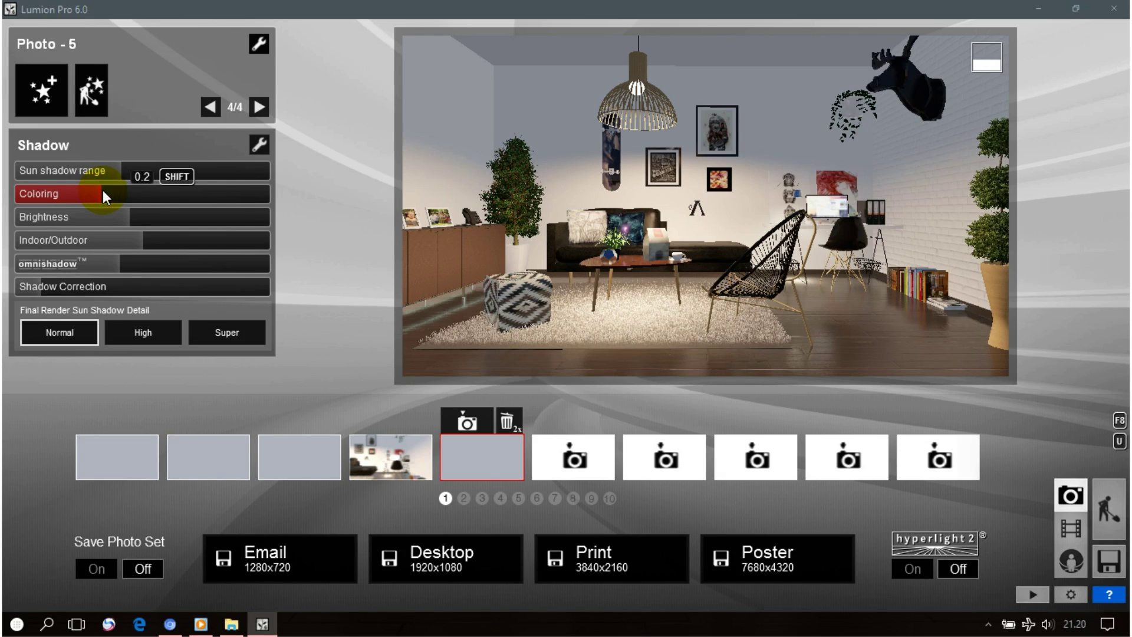
{"action": "mouse_move", "coordinate": [140, 217]}
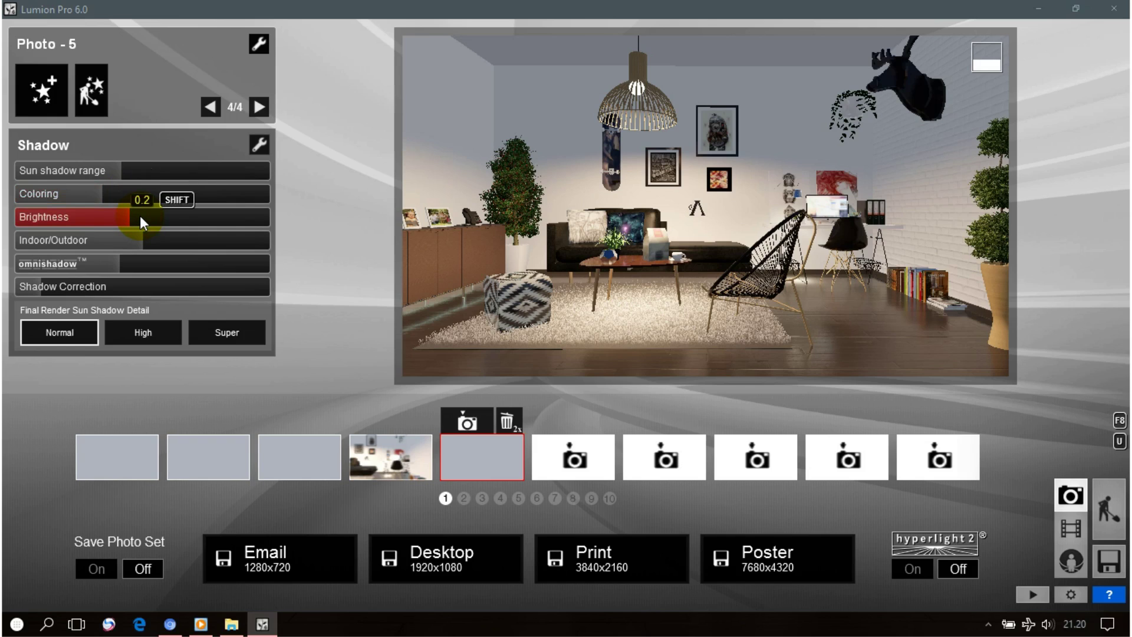
{"action": "left_click_drag", "start_coordinate": [139, 214], "coordinate": [194, 216]}
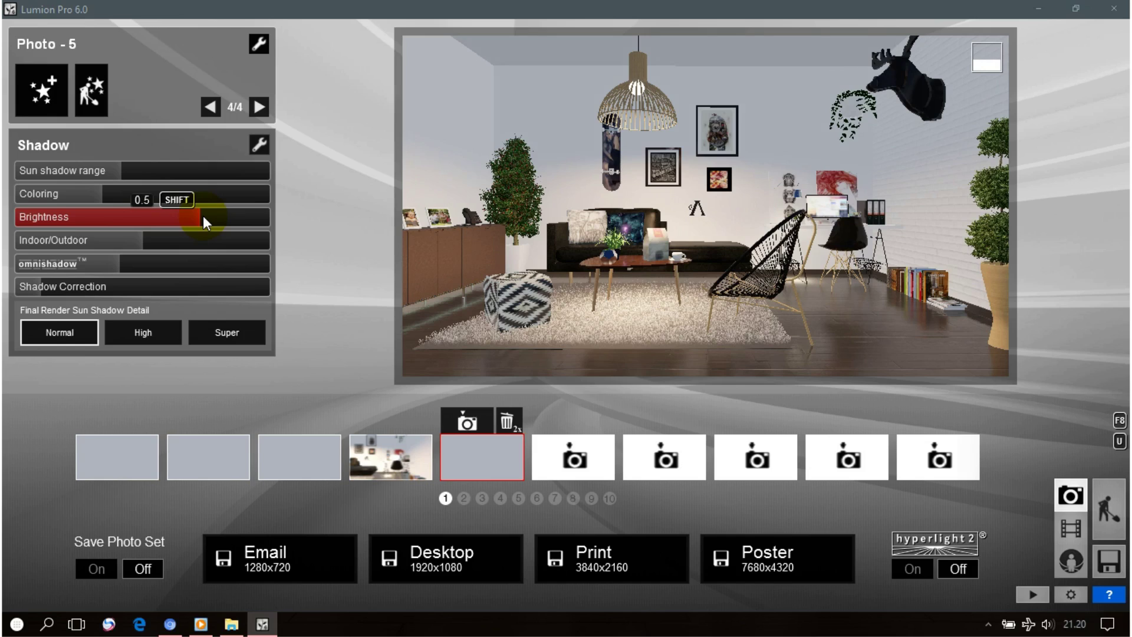
{"action": "left_click_drag", "start_coordinate": [203, 215], "coordinate": [207, 215]}
{"action": "mouse_move", "coordinate": [140, 240]}
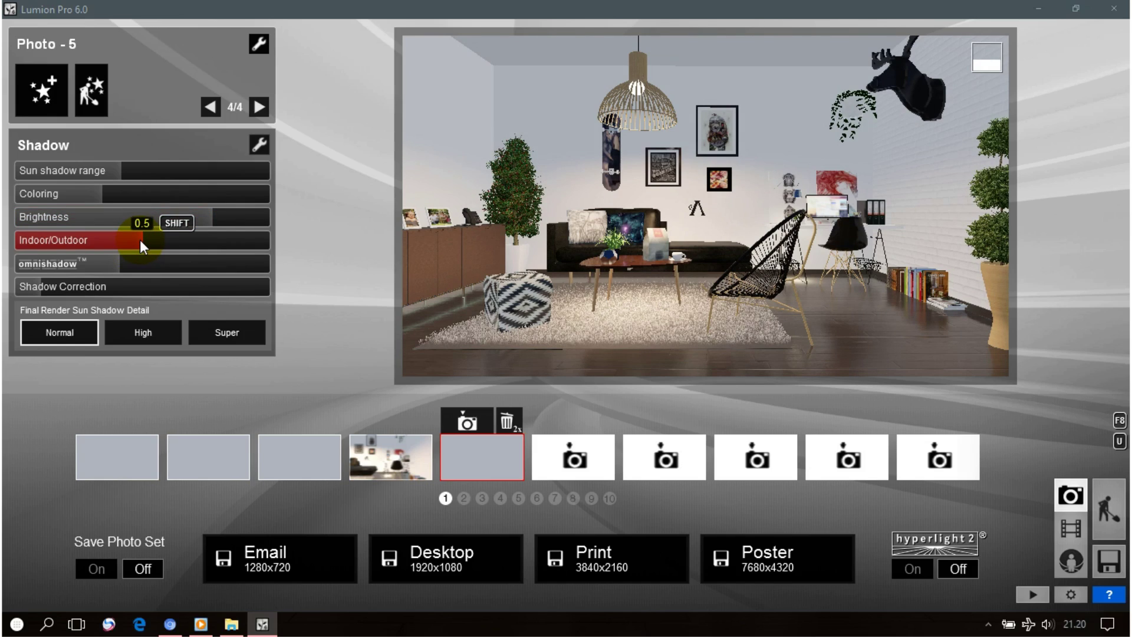
Set shadow Indoor/Outdoor to about 0.2, omnishadow to about 1.5, and Shadow Correction to maximum
{"action": "left_click_drag", "start_coordinate": [139, 239], "coordinate": [91, 239]}
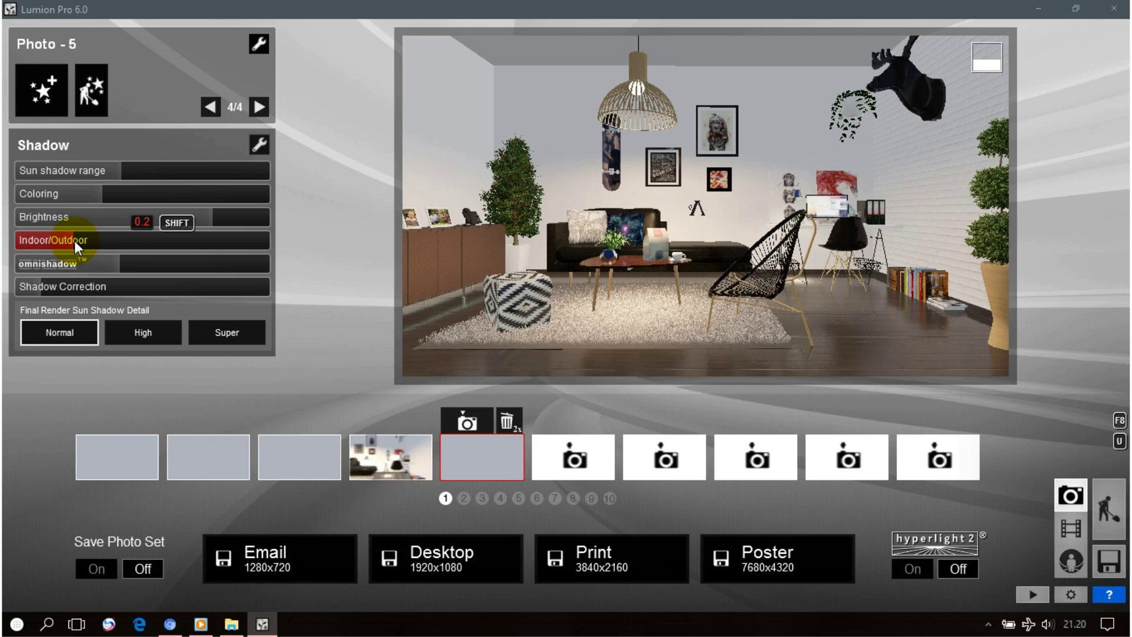
{"action": "left_click_drag", "start_coordinate": [74, 241], "coordinate": [80, 245], "text": "shift"}
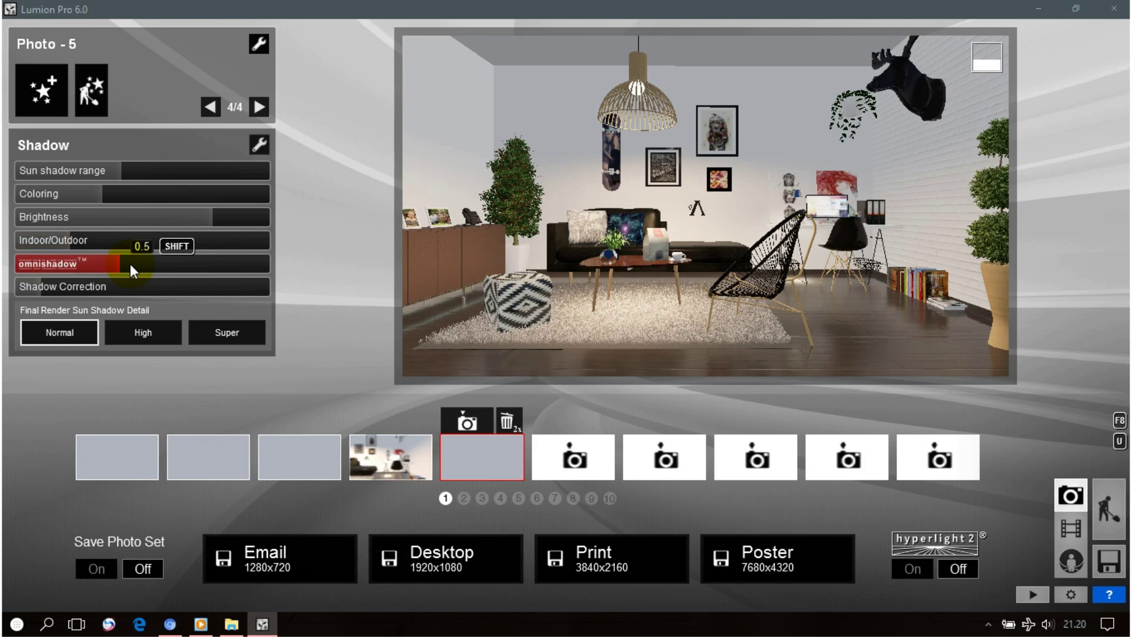
{"action": "mouse_move", "coordinate": [129, 264]}
{"action": "left_click_drag", "start_coordinate": [129, 263], "coordinate": [224, 263]}
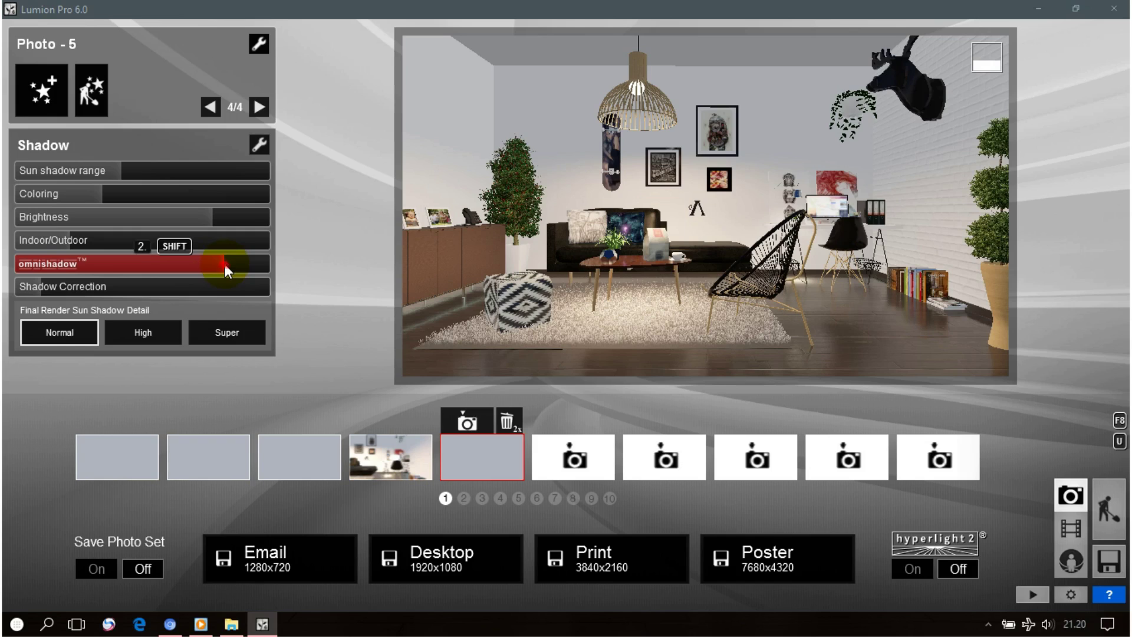
{"action": "mouse_move", "coordinate": [76, 284]}
{"action": "left_mouse_down"}
{"action": "mouse_move", "coordinate": [327, 284]}
{"action": "mouse_move", "coordinate": [377, 309]}
{"action": "mouse_move", "coordinate": [324, 306]}
{"action": "left_mouse_up"}
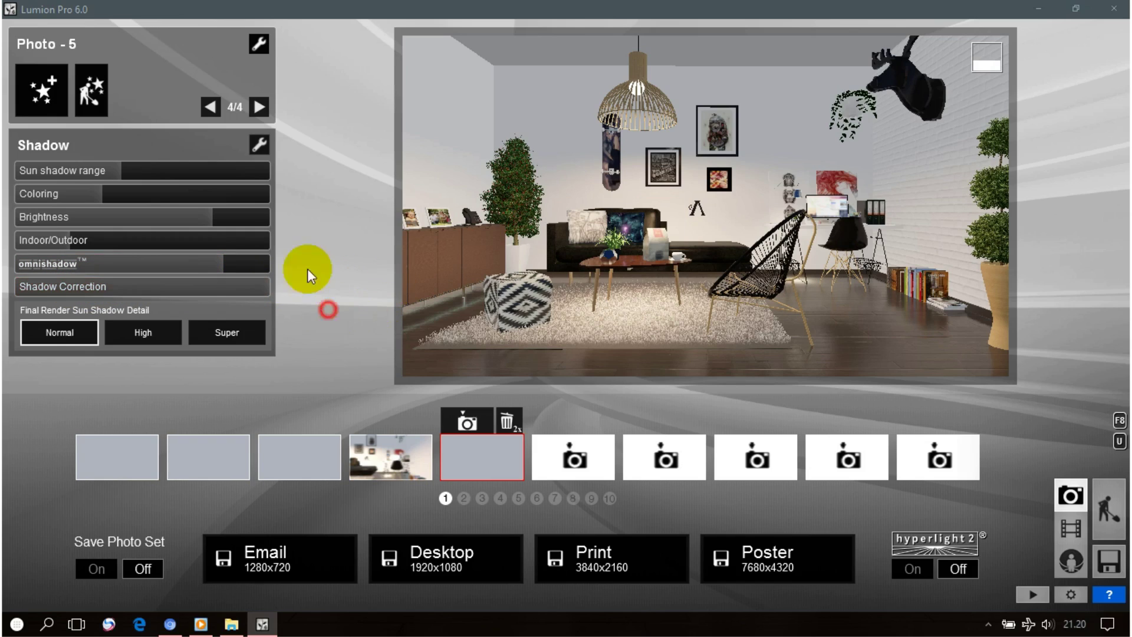
Add Global Illumination and give the ceiling lamp's spotlight a GI amount of 5000
{"action": "left_click", "coordinate": [51, 97]}
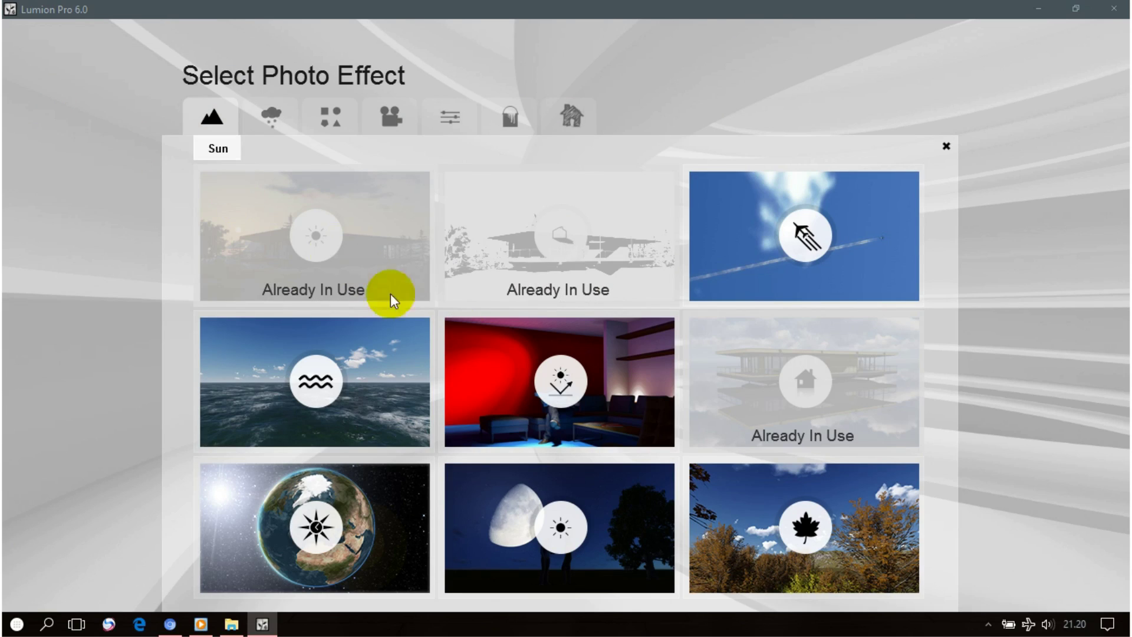
{"action": "left_click", "coordinate": [536, 370]}
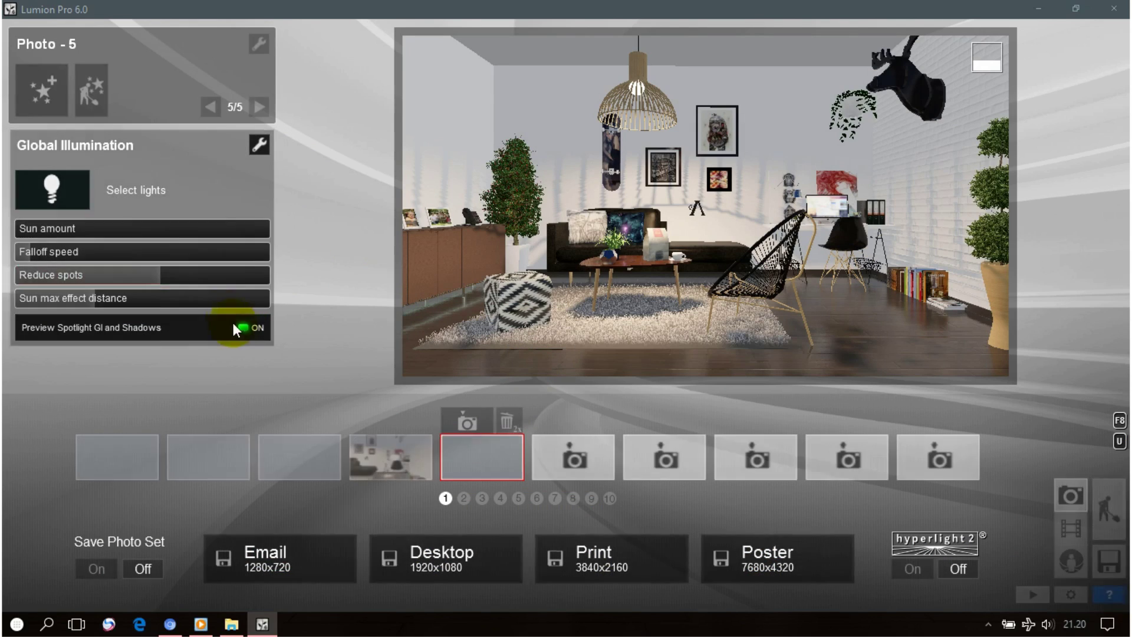
{"action": "left_click", "coordinate": [55, 188]}
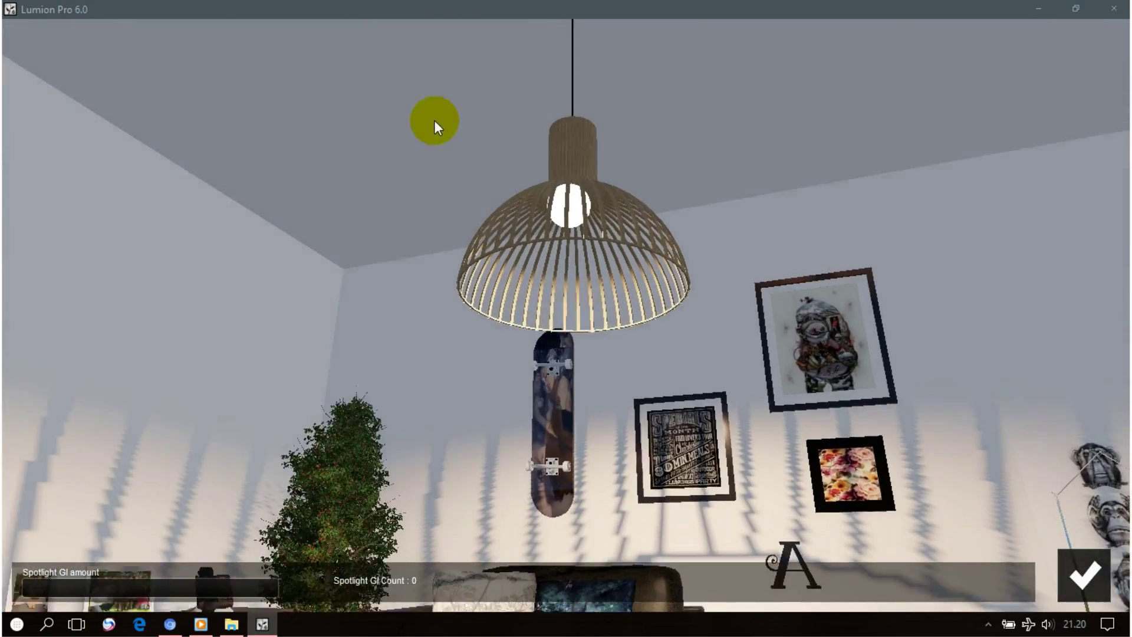
{"action": "scroll", "coordinate": [572, 239], "scroll_direction": "up", "scroll_amount": 3}
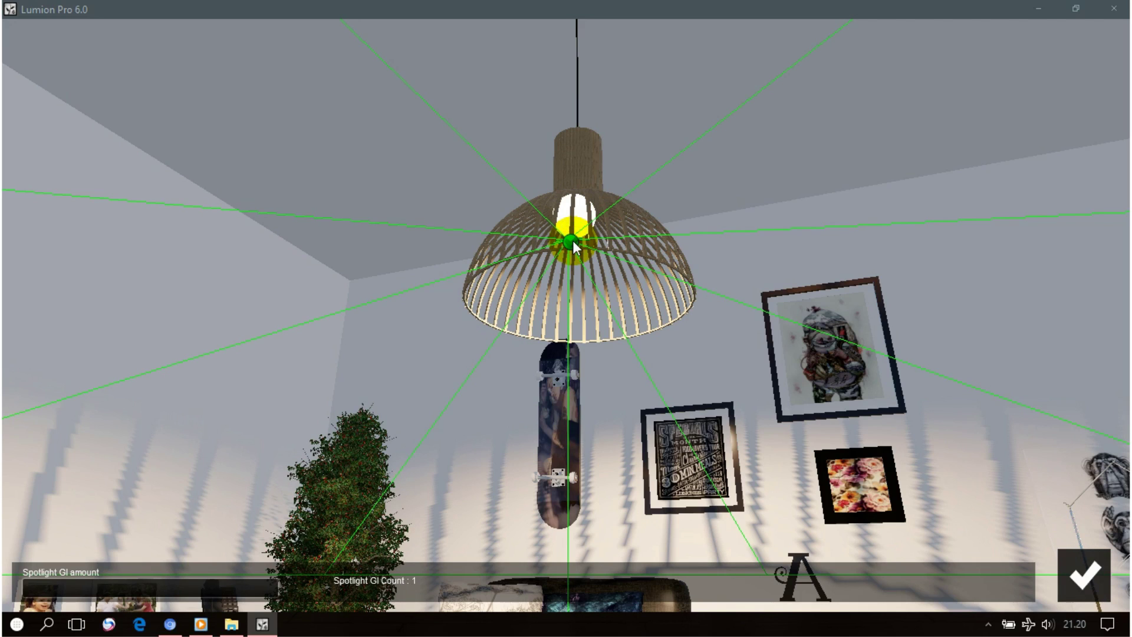
{"action": "left_click", "coordinate": [572, 241]}
{"action": "mouse_move", "coordinate": [47, 587]}
{"action": "left_mouse_down"}
{"action": "mouse_move", "coordinate": [394, 600]}
{"action": "mouse_move", "coordinate": [430, 436]}
{"action": "left_mouse_up"}
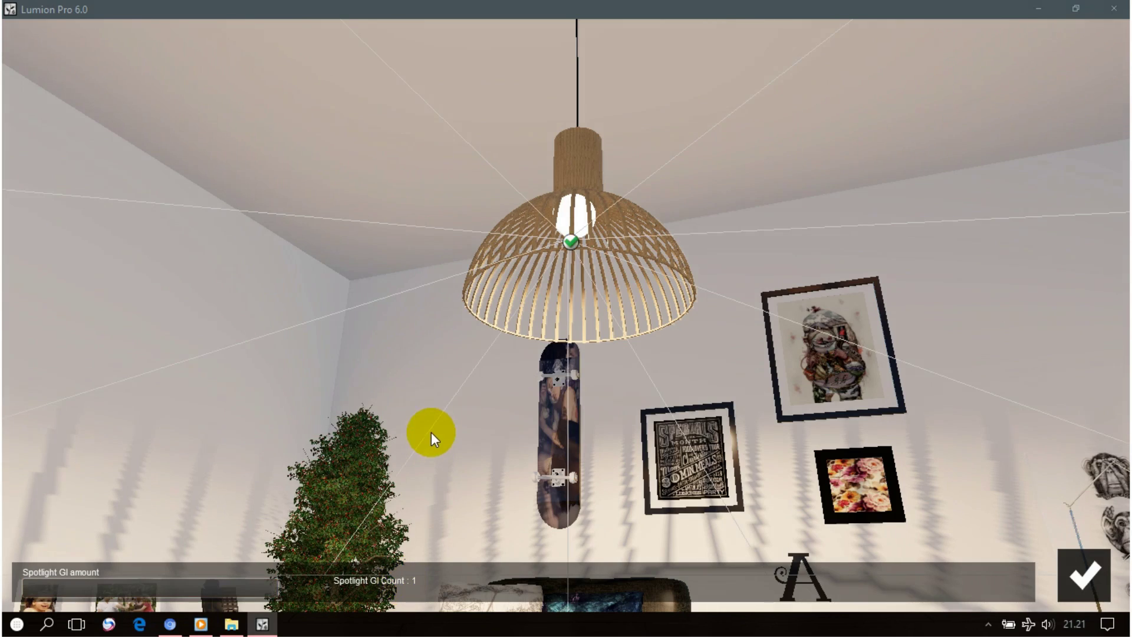
{"action": "left_click", "coordinate": [1088, 581]}
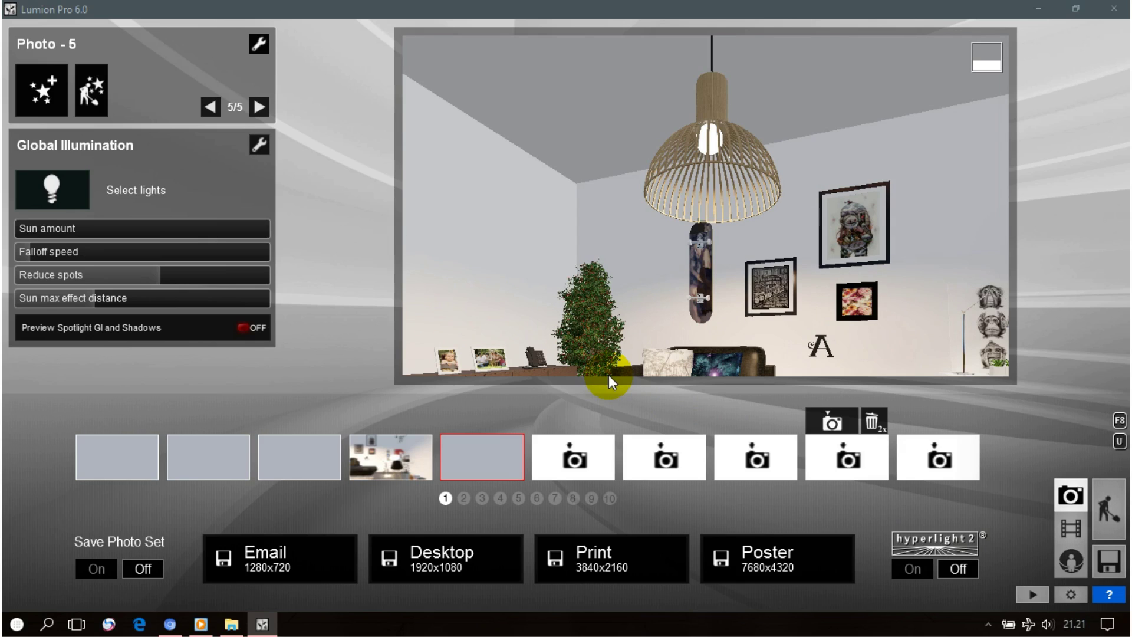
{"action": "key", "text": "shift"}
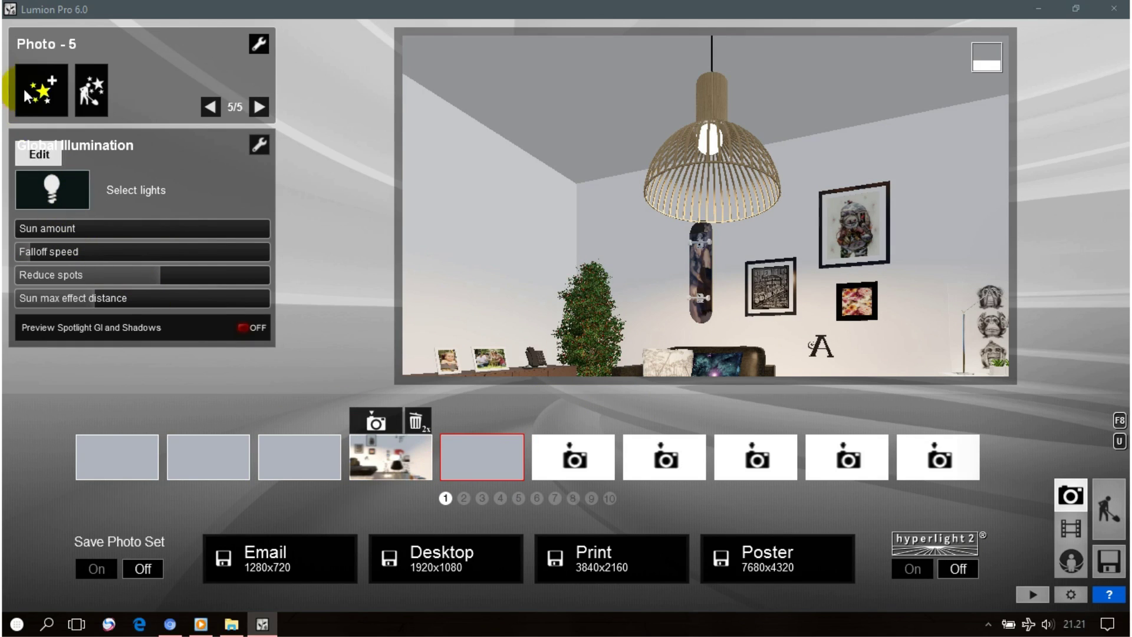
Add an Analog Color Lab style effect with amount 0.9 to photo 5
{"action": "left_click", "coordinate": [42, 90]}
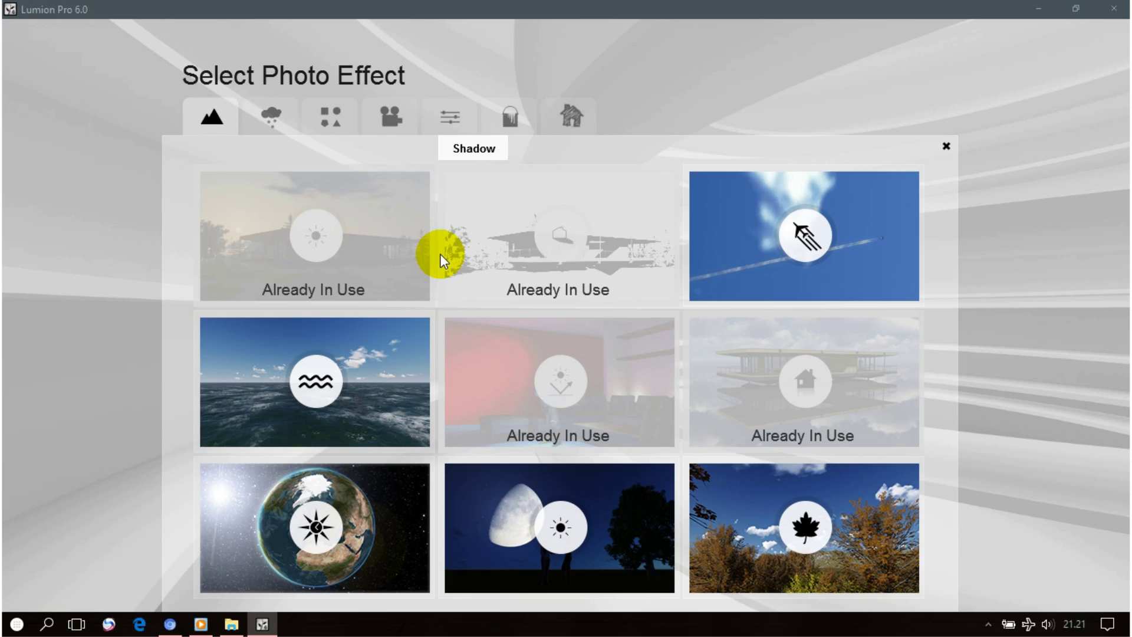
{"action": "left_click", "coordinate": [449, 121]}
{"action": "left_click", "coordinate": [581, 437]}
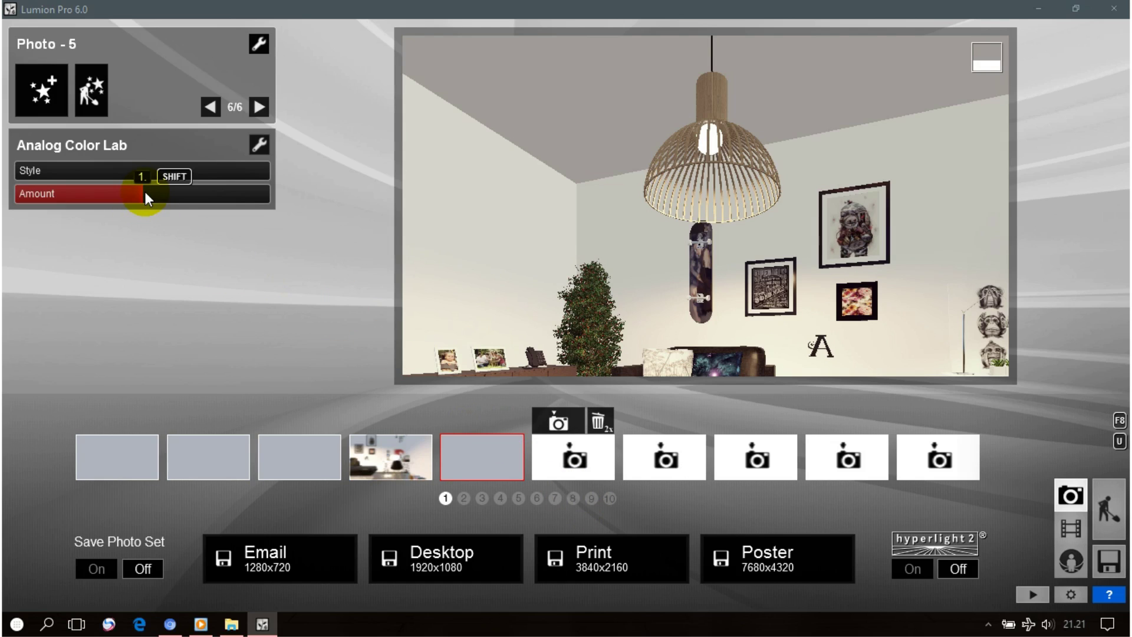
{"action": "left_click_drag", "start_coordinate": [138, 193], "coordinate": [122, 194]}
{"action": "left_click_drag", "start_coordinate": [125, 192], "coordinate": [133, 192]}
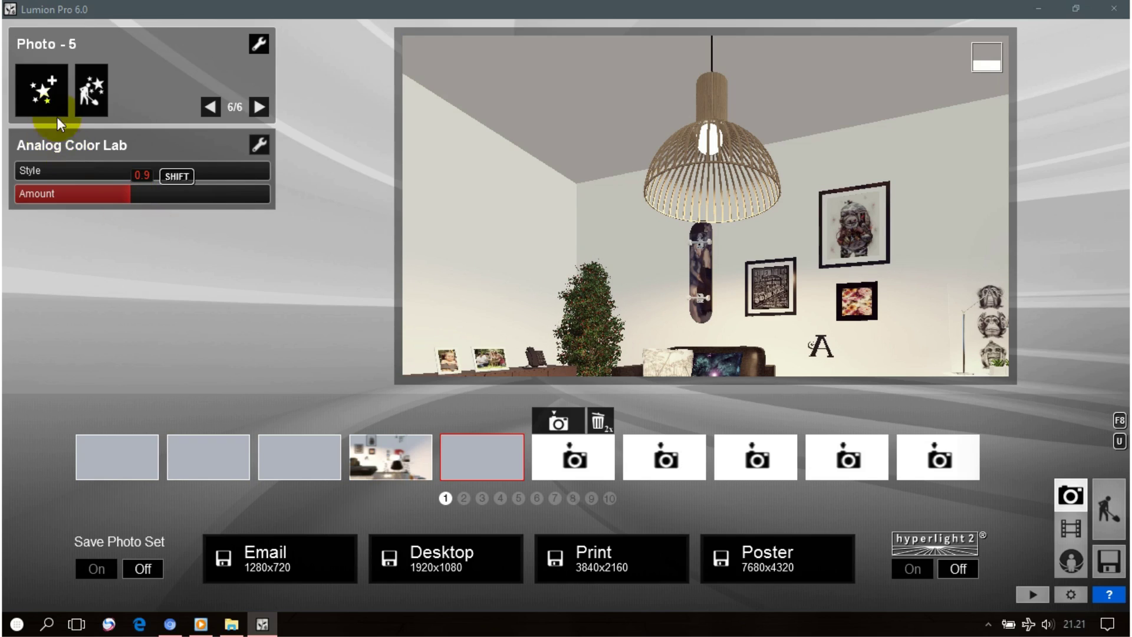
{"action": "left_click", "coordinate": [49, 95]}
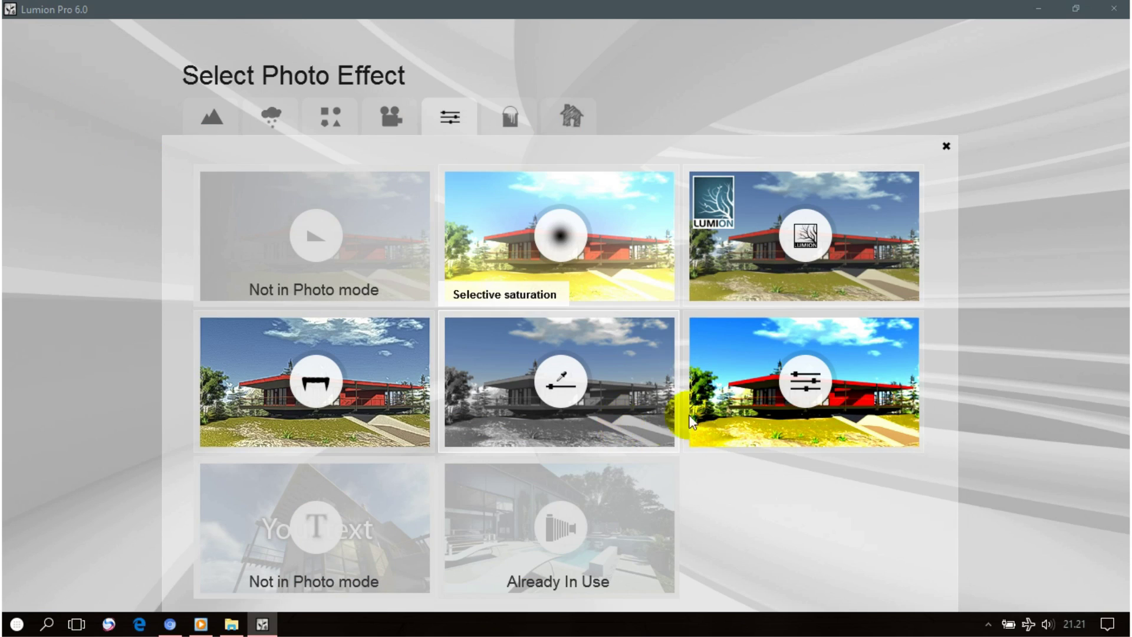
Add a Color correction effect with Minimum 0.02 and Saturation raised to 1.3
{"action": "left_click", "coordinate": [778, 392]}
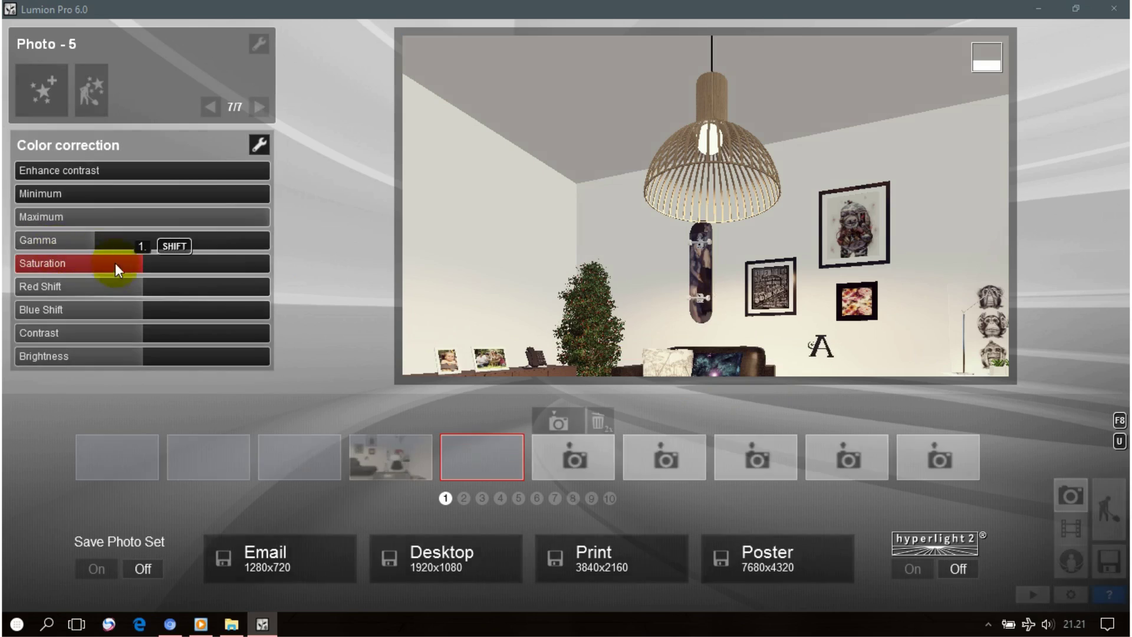
{"action": "left_click", "coordinate": [24, 195]}
{"action": "left_click", "coordinate": [23, 195]}
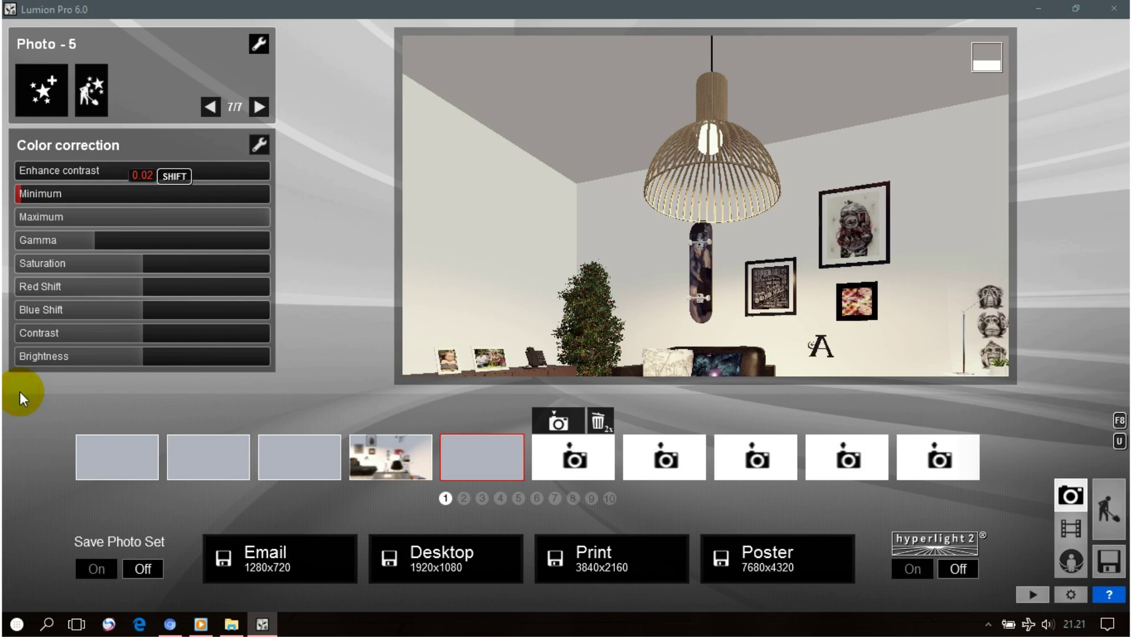
{"action": "mouse_move", "coordinate": [141, 263]}
{"action": "left_click_drag", "start_coordinate": [166, 259], "coordinate": [182, 260]}
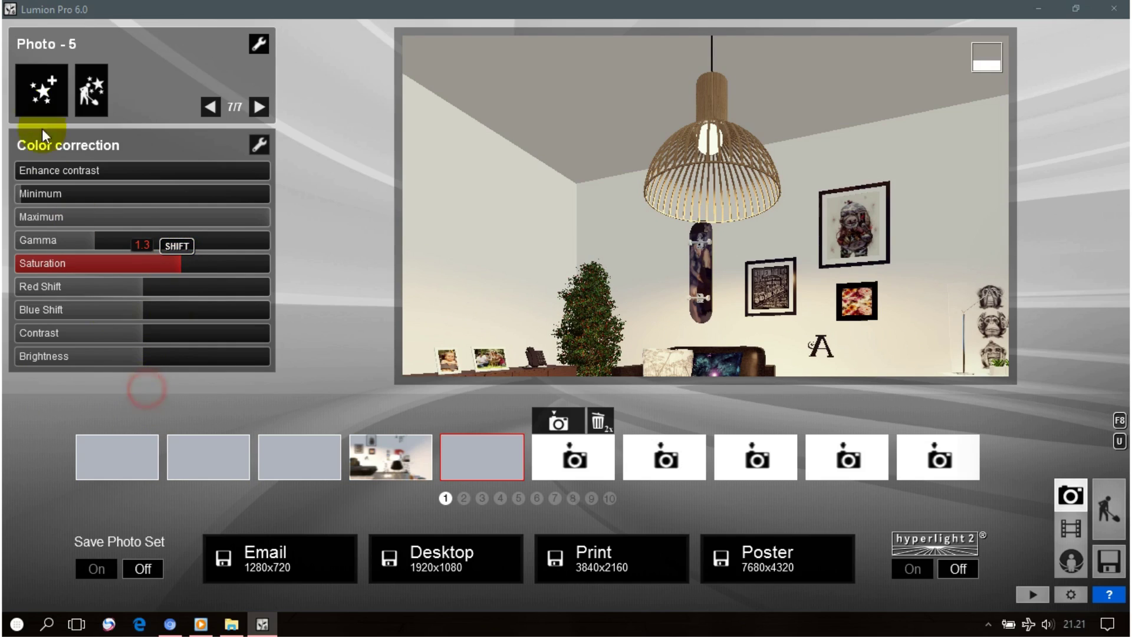
{"action": "left_click", "coordinate": [44, 92]}
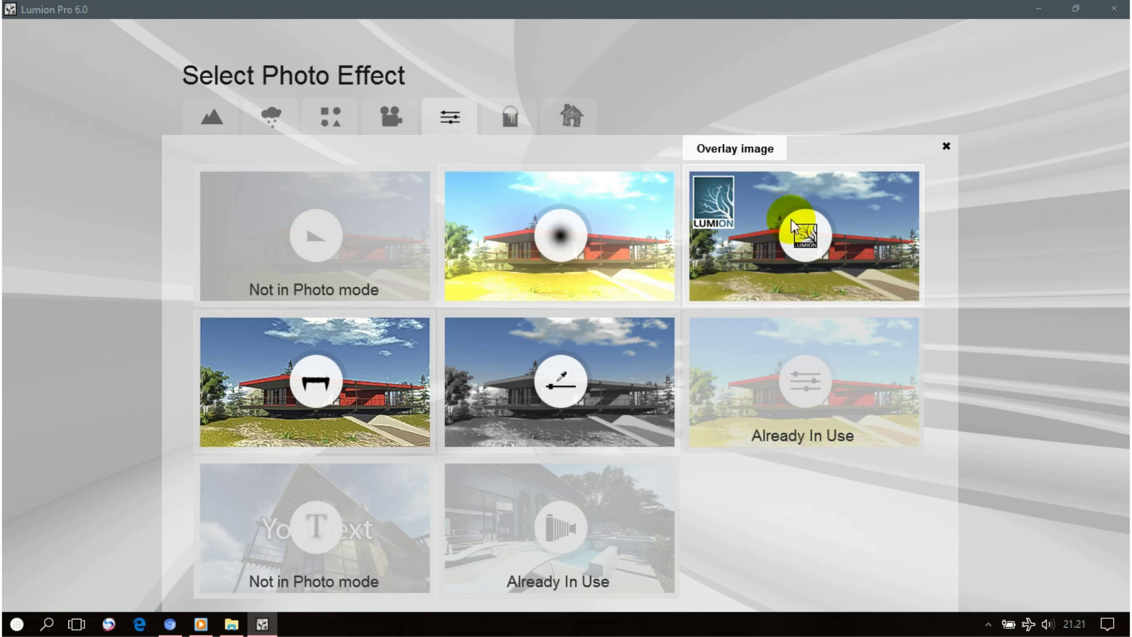
Add a Lens flare effect with Bloom Amount at full (1)
{"action": "left_click", "coordinate": [378, 115]}
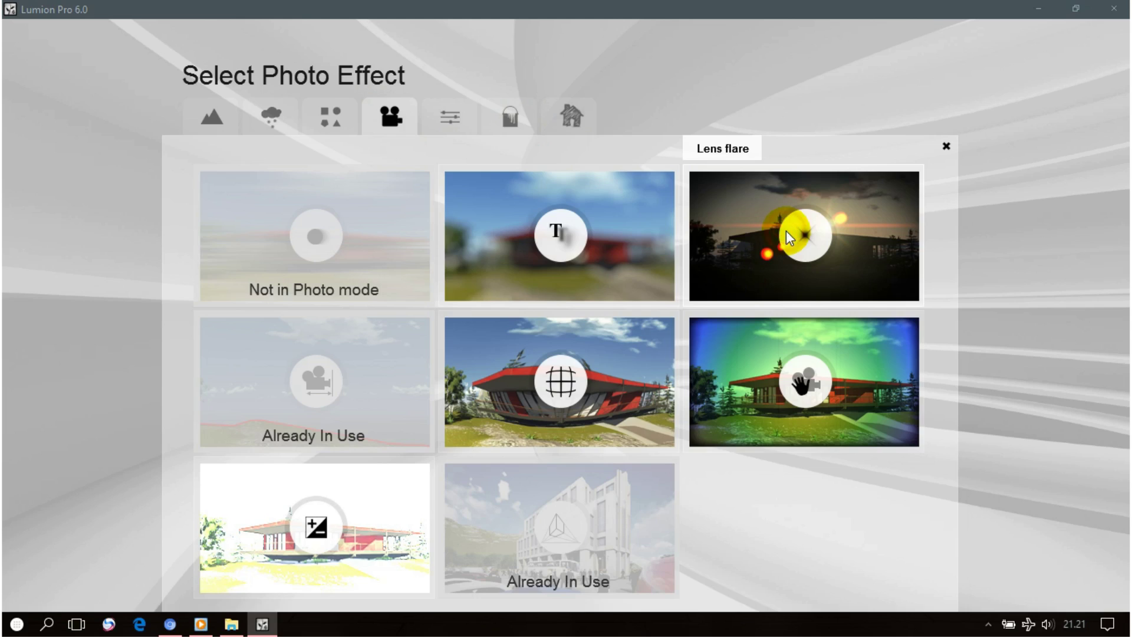
{"action": "left_click", "coordinate": [787, 232]}
{"action": "left_click", "coordinate": [225, 286]}
{"action": "left_click_drag", "start_coordinate": [225, 284], "coordinate": [316, 285]}
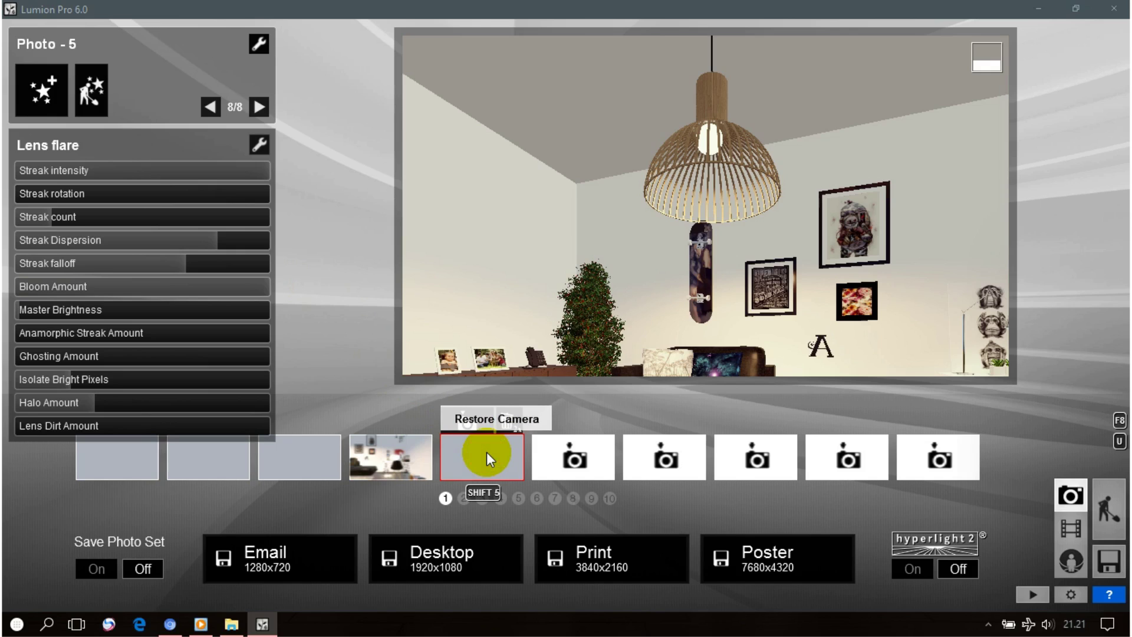
Restore the living-room camera view and turn on Hyperlight at intensity 100
{"action": "left_click", "coordinate": [487, 451]}
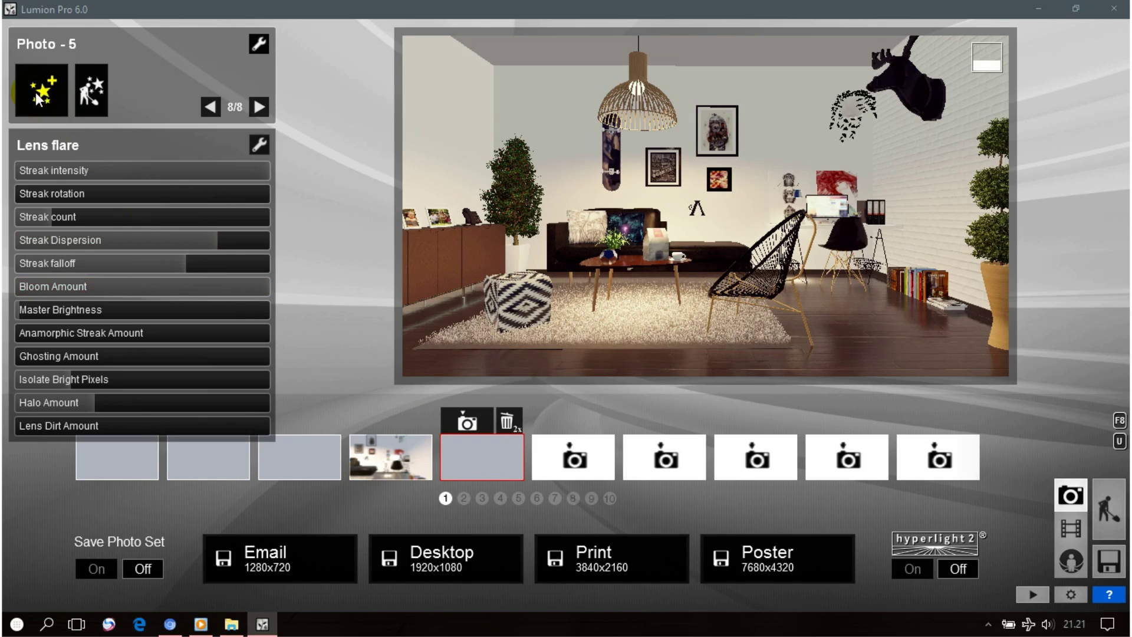
{"action": "left_click", "coordinate": [922, 572]}
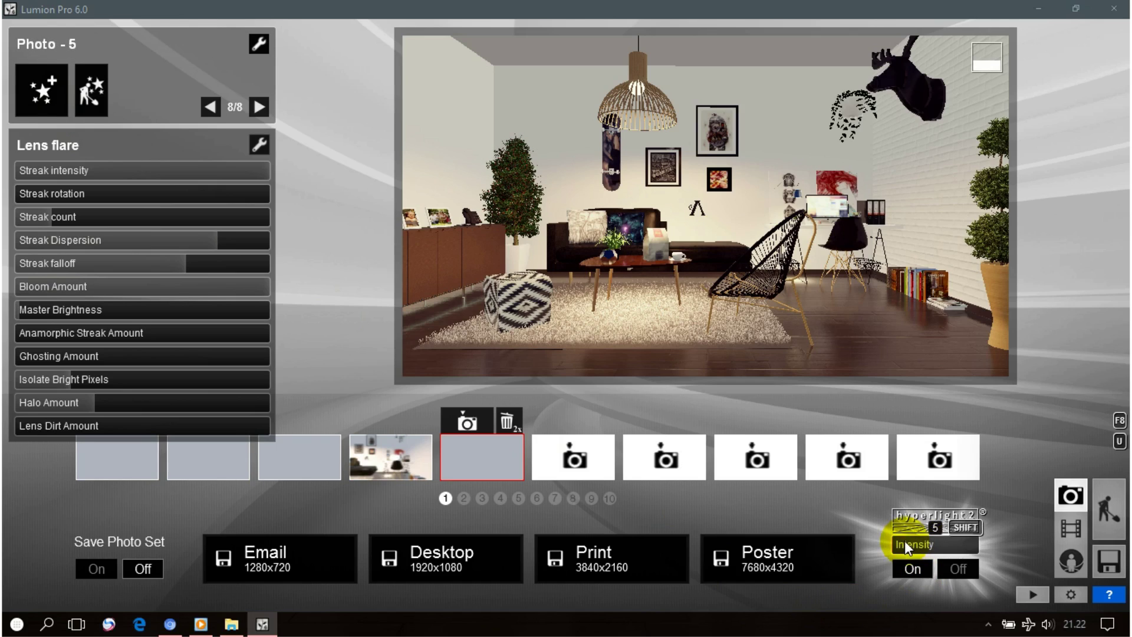
{"action": "left_click_drag", "start_coordinate": [936, 543], "coordinate": [946, 544]}
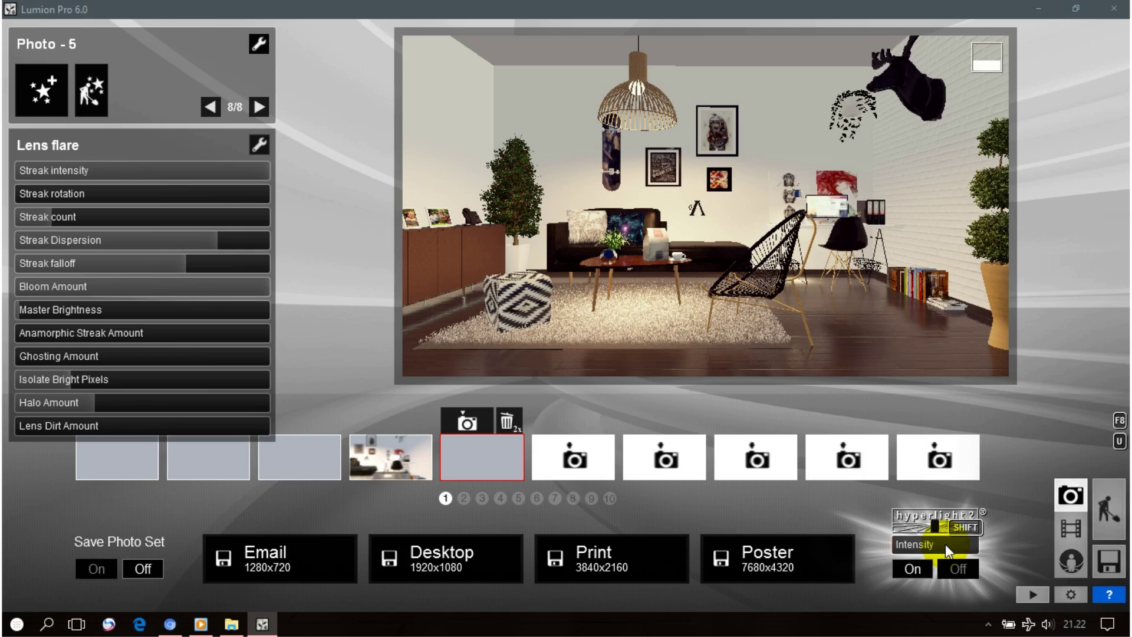
{"action": "left_click", "coordinate": [946, 543]}
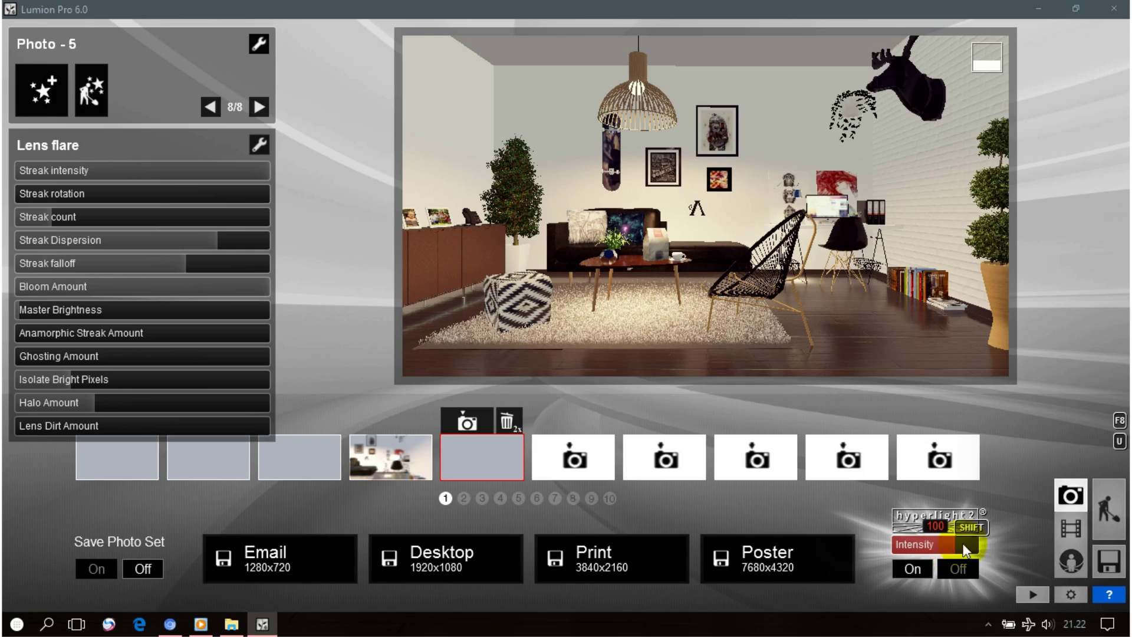
{"action": "left_click_drag", "start_coordinate": [1007, 512], "coordinate": [1007, 512]}
Render the photo at 1920x1080, save it as 2.jpg, and open its folder
{"action": "left_click", "coordinate": [480, 547]}
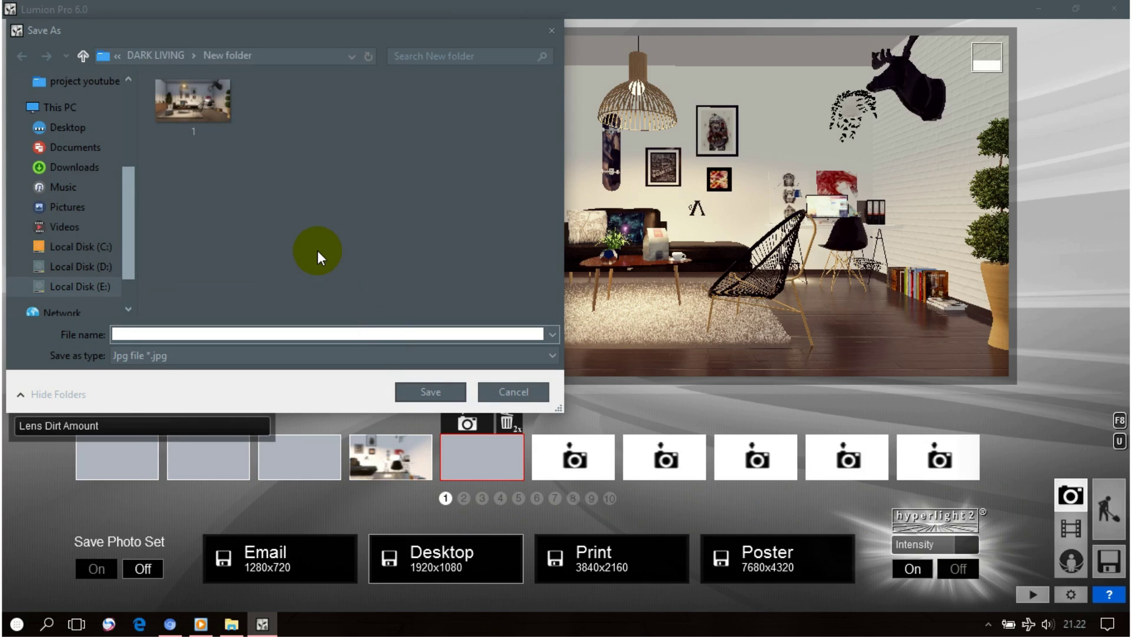
{"action": "type", "text": "2"}
{"action": "left_click", "coordinate": [412, 391]}
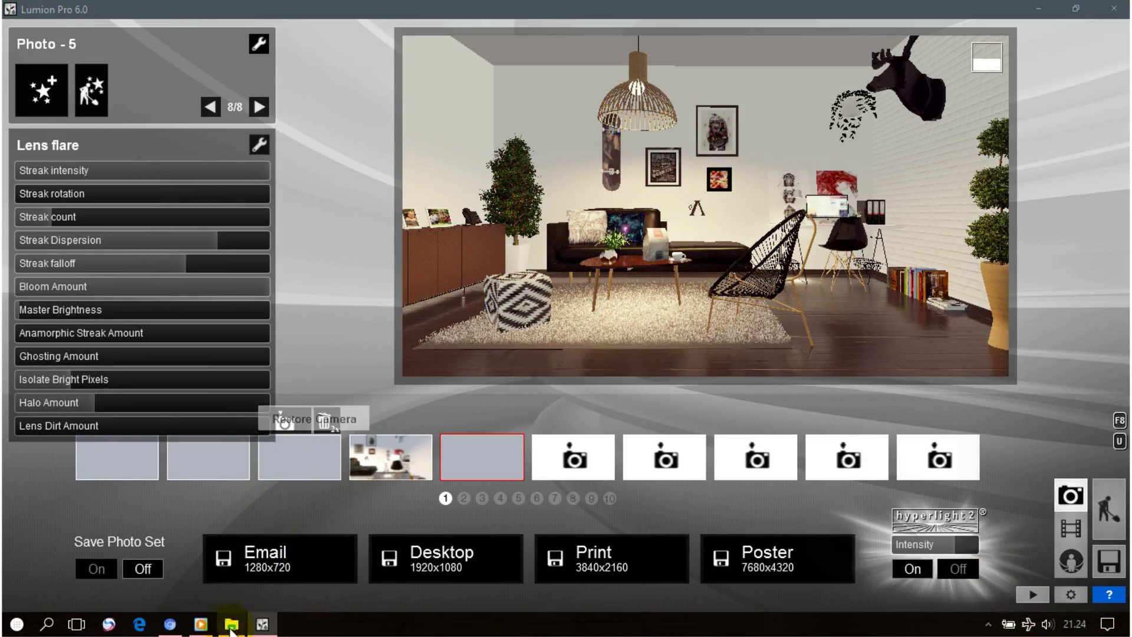
{"action": "left_click", "coordinate": [231, 625]}
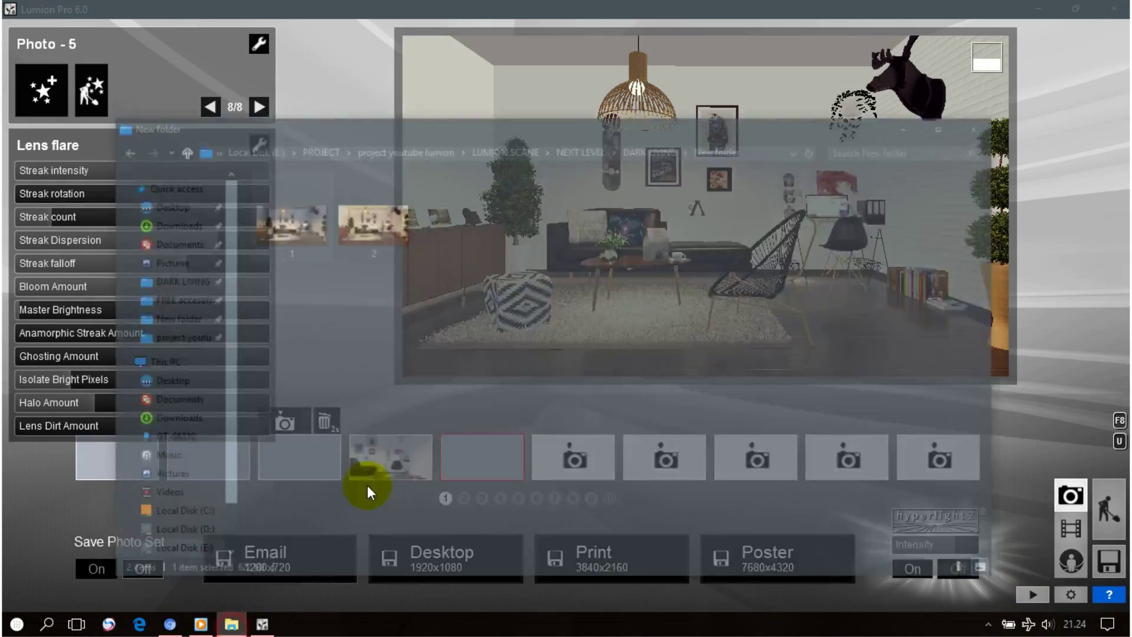
Open 2.jpg in the photo viewer and compare it against the earlier 1.jpg
{"action": "double_click", "coordinate": [415, 194]}
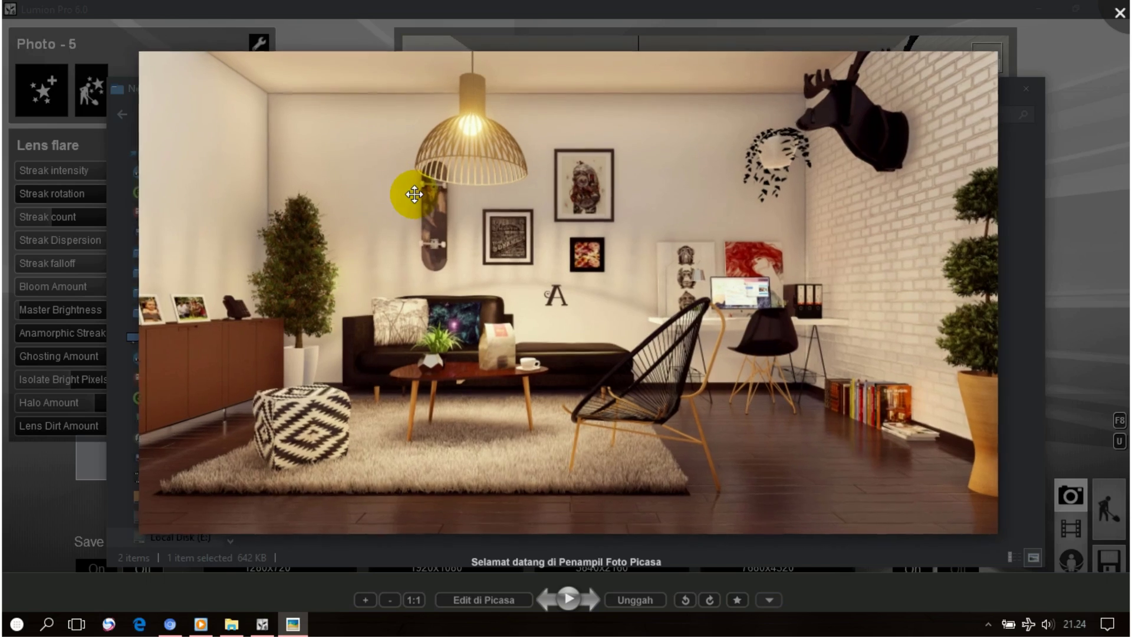
{"action": "left_click", "coordinate": [545, 601]}
{"action": "left_click", "coordinate": [587, 602]}
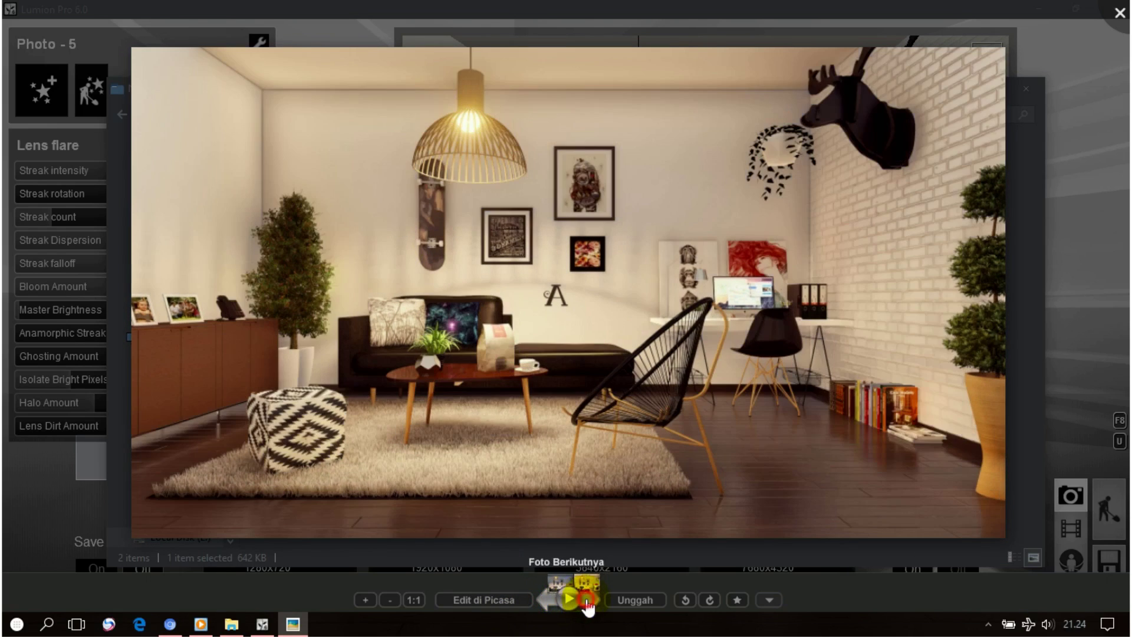
{"action": "left_click", "coordinate": [551, 603]}
{"action": "left_click", "coordinate": [593, 614]}
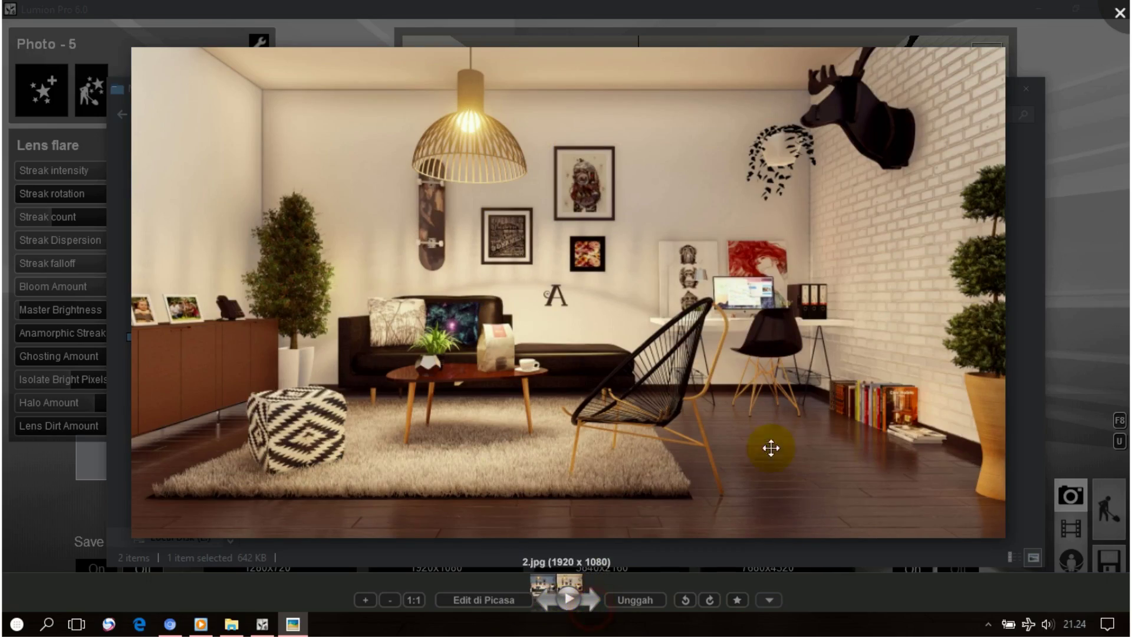
Zoom in and back out on the 2.jpg render
{"action": "scroll", "coordinate": [684, 271], "scroll_direction": "up", "scroll_amount": 2}
{"action": "scroll", "coordinate": [696, 268], "scroll_direction": "up", "scroll_amount": 1}
{"action": "scroll", "coordinate": [572, 328], "scroll_direction": "up", "scroll_amount": 2}
{"action": "scroll", "coordinate": [451, 330], "scroll_direction": "up", "scroll_amount": 2}
{"action": "scroll", "coordinate": [455, 331], "scroll_direction": "down", "scroll_amount": 3}
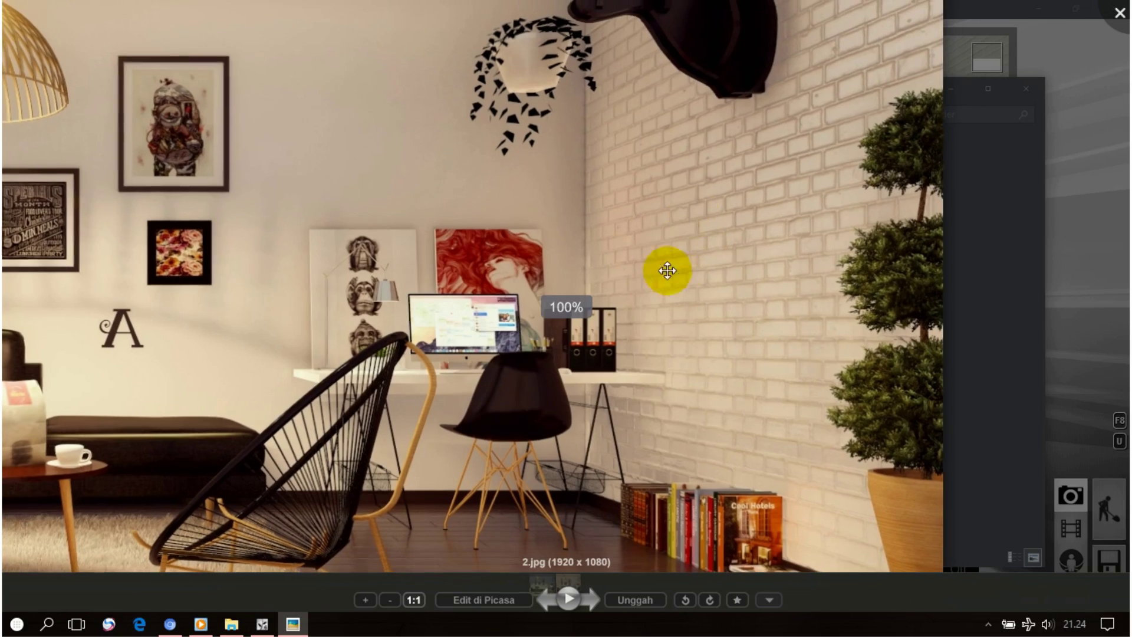
{"action": "key", "text": "Escape"}
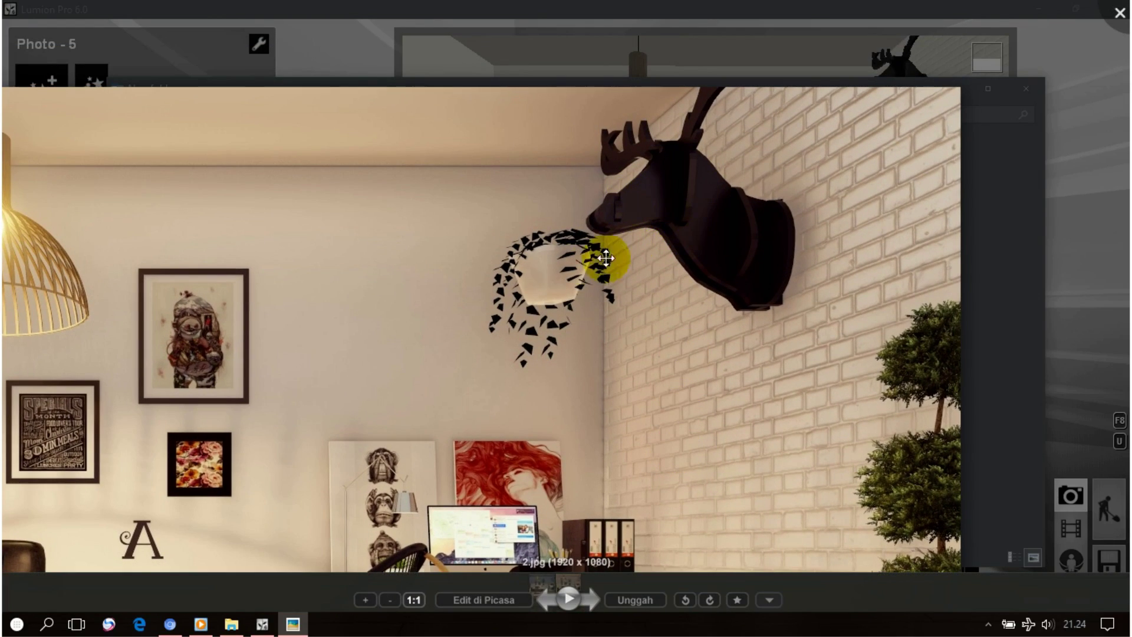
View 2.jpg full screen and pan over the sofa, rug, ottoman and left side
{"action": "double_click", "coordinate": [318, 382]}
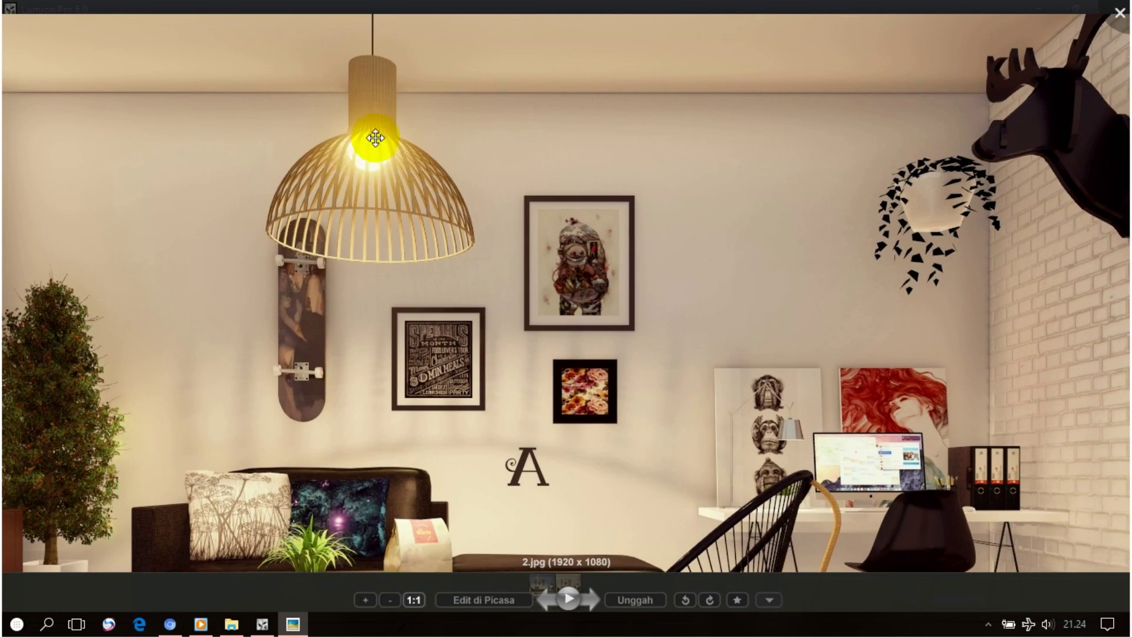
{"action": "left_click_drag", "start_coordinate": [362, 387], "coordinate": [552, 247]}
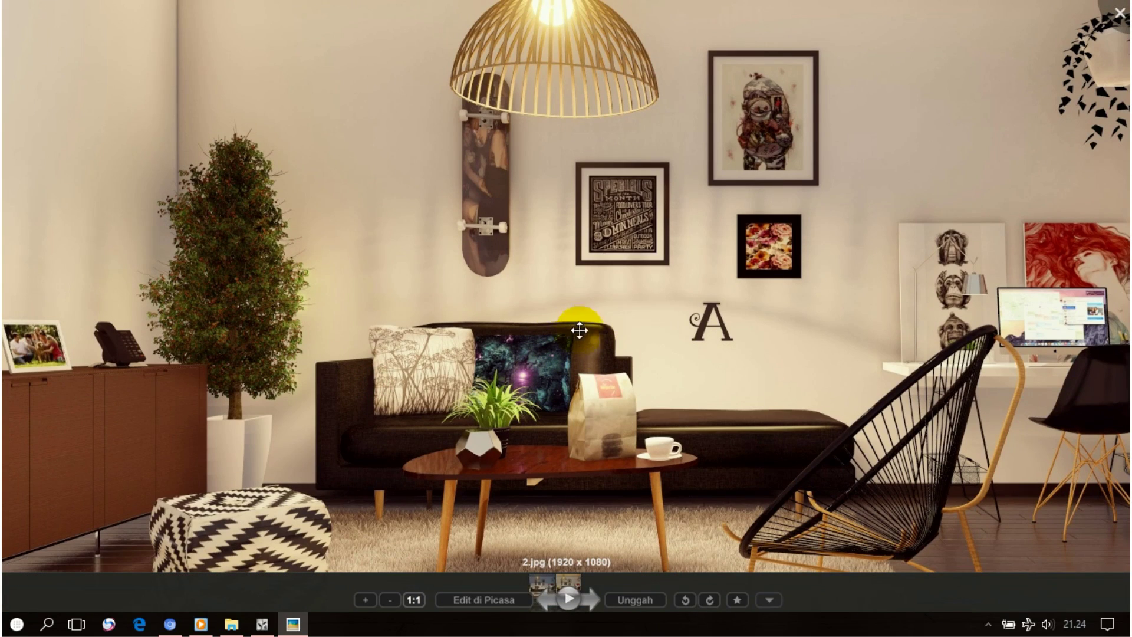
{"action": "left_click_drag", "start_coordinate": [495, 449], "coordinate": [529, 321]}
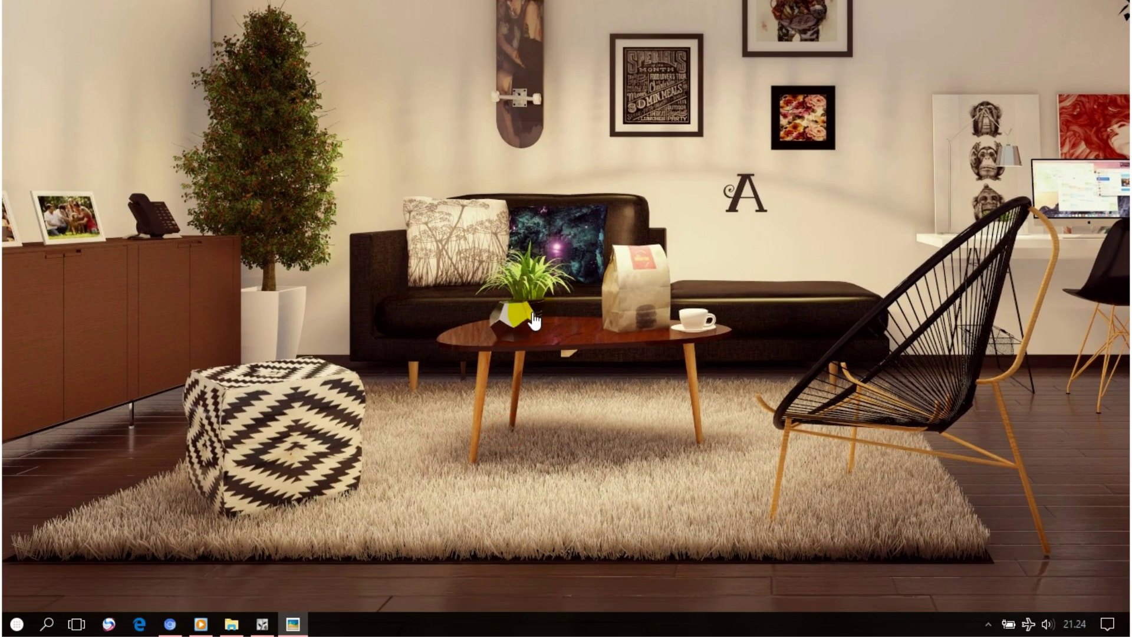
{"action": "left_click_drag", "start_coordinate": [350, 436], "coordinate": [606, 470]}
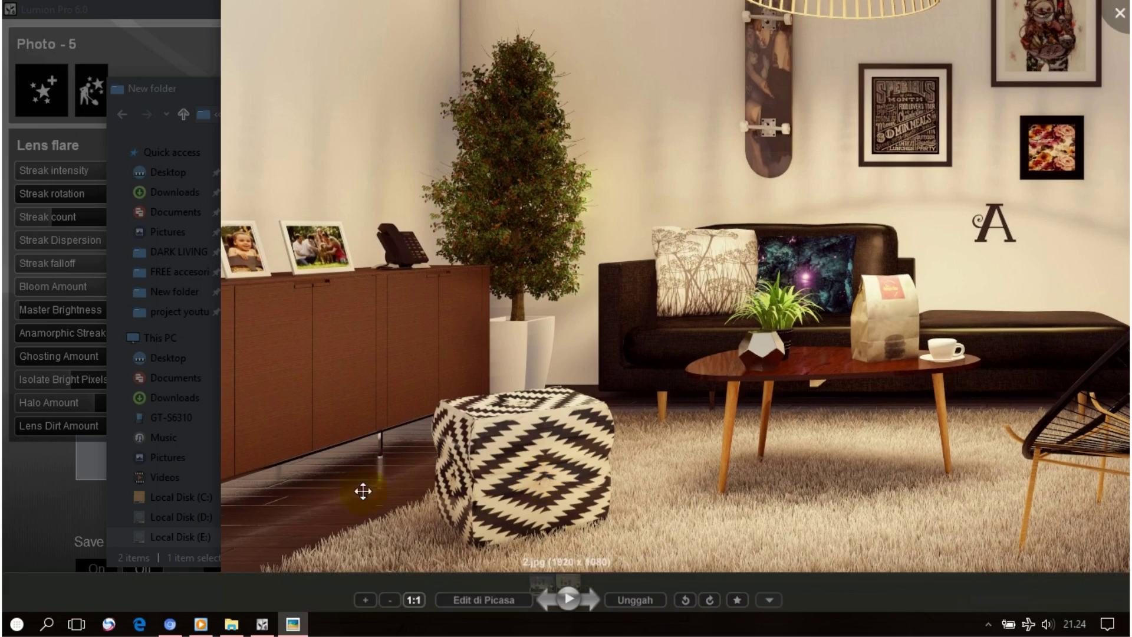
{"action": "scroll", "coordinate": [578, 357], "scroll_direction": "down", "scroll_amount": 2}
{"action": "scroll", "coordinate": [480, 523], "scroll_direction": "down", "scroll_amount": 2}
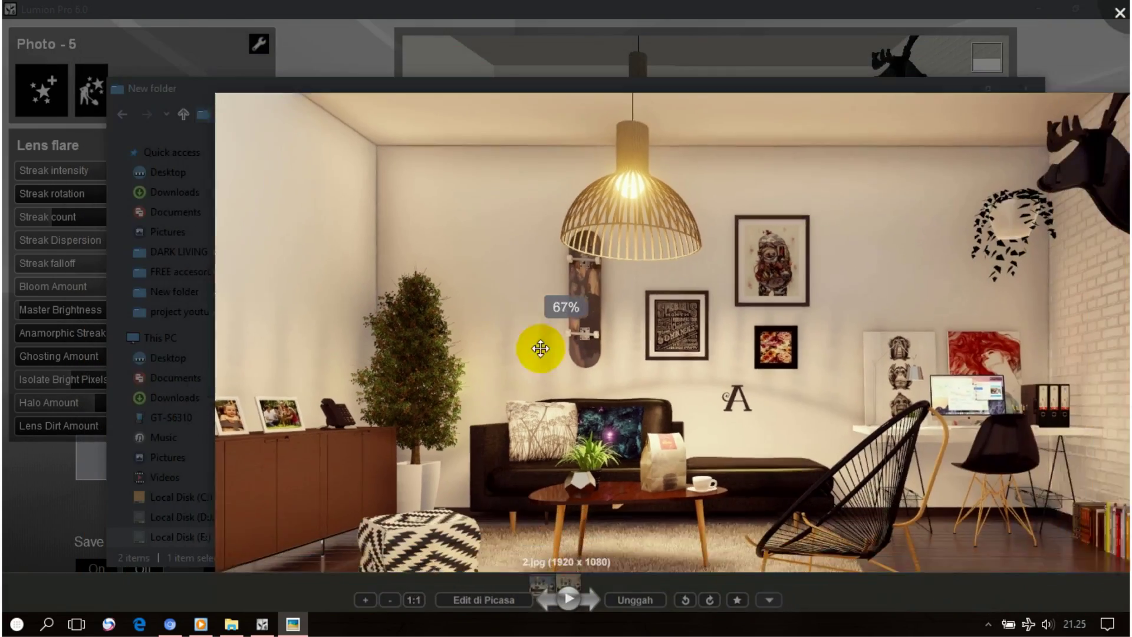
{"action": "scroll", "coordinate": [538, 347], "scroll_direction": "down", "scroll_amount": 1}
{"action": "scroll", "coordinate": [609, 267], "scroll_direction": "down", "scroll_amount": 1}
{"action": "scroll", "coordinate": [597, 298], "scroll_direction": "up", "scroll_amount": 2}
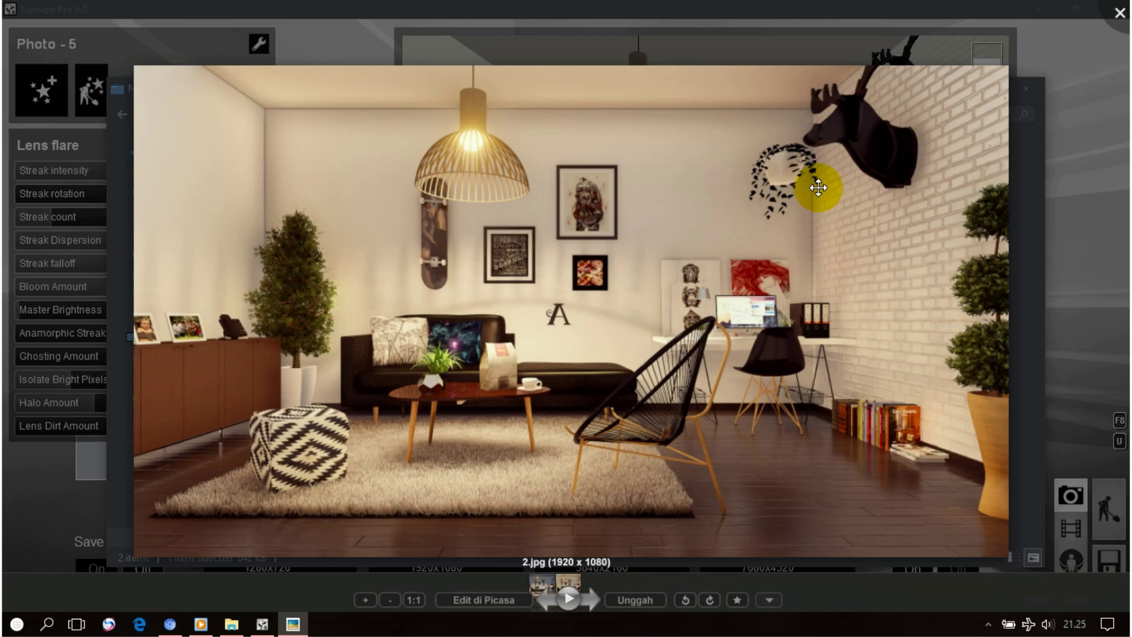
{"action": "left_click", "coordinate": [1014, 89]}
Close Picasa Photo Viewer to return to Lumion's Photo mode
{"action": "left_click", "coordinate": [952, 89]}
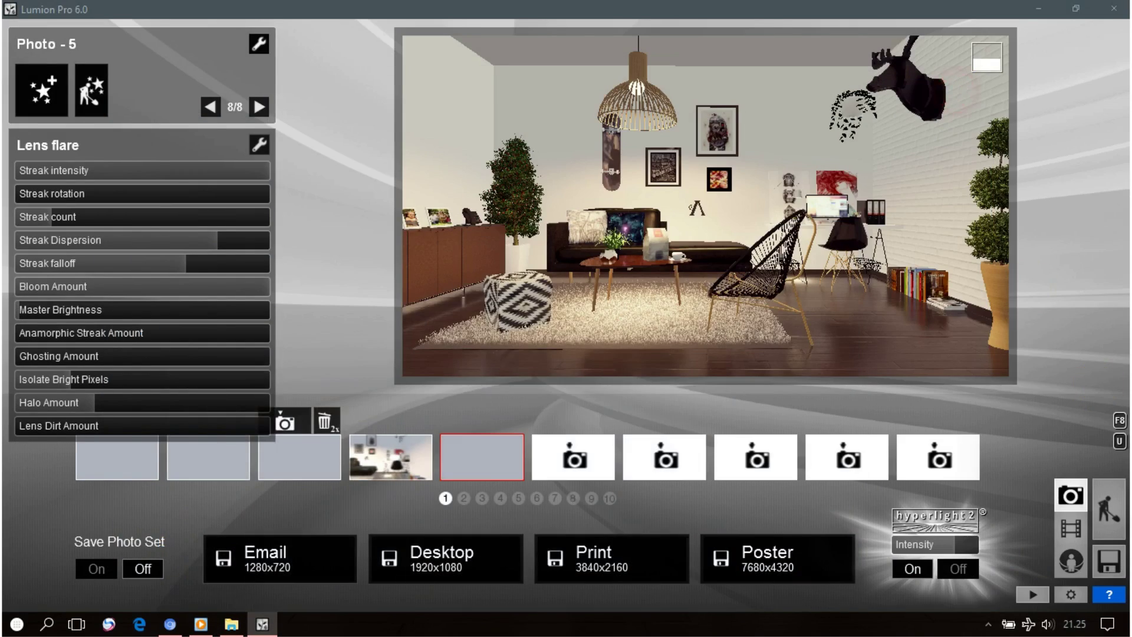